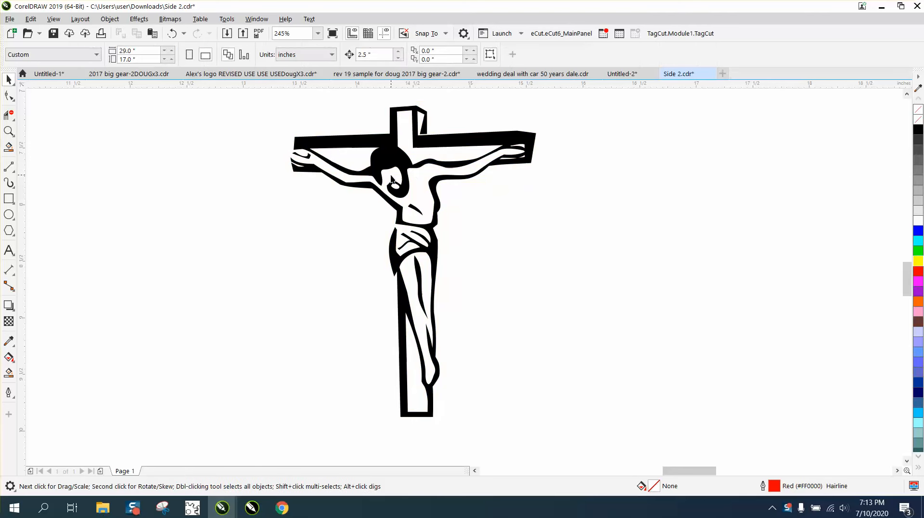
- Duplicate the black crucifix beside the original, remove the copy's fill and give it a red outline
left_click(433, 147)
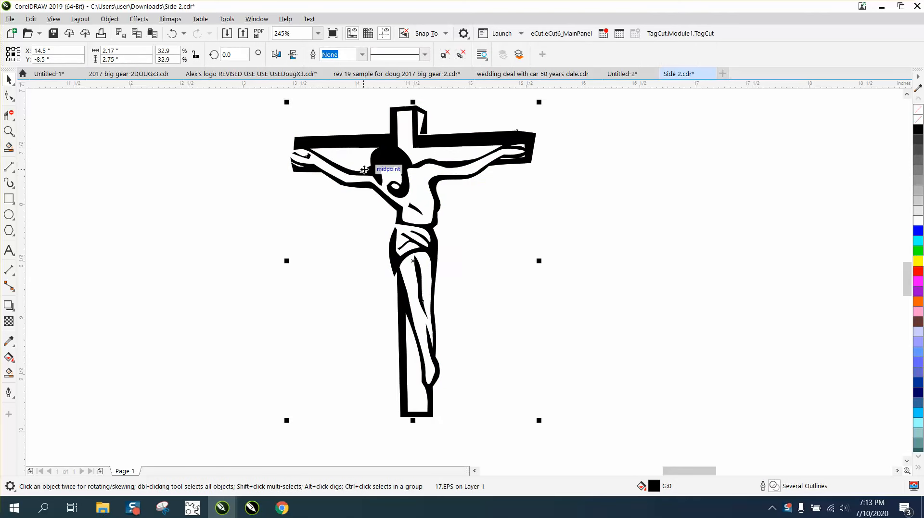
key("ctrl+d")
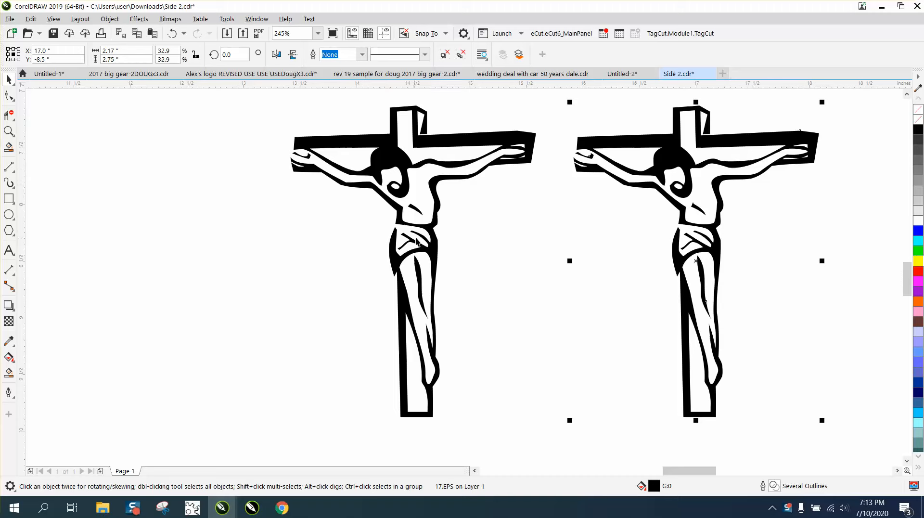
left_click(917, 109)
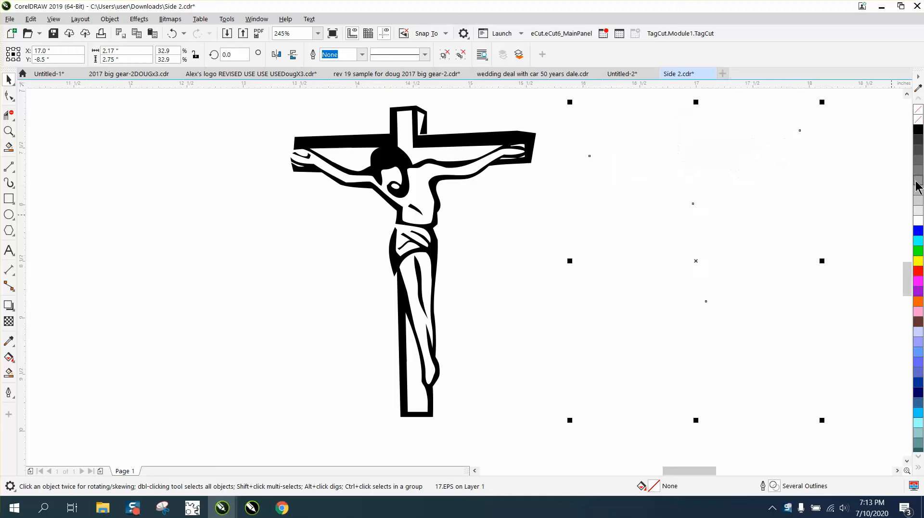
right_click(918, 275)
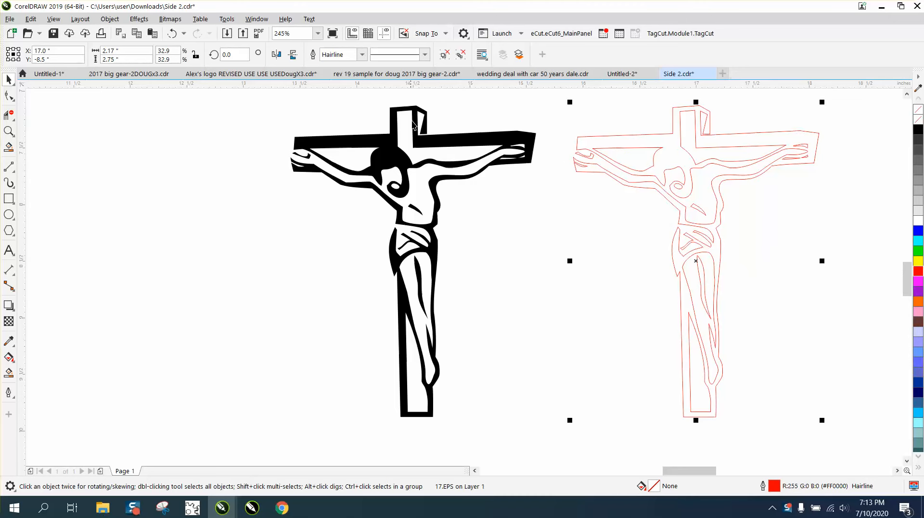
- Ungroup the red-outlined crucifix copy
left_click(9, 130)
left_click_drag(662, 99, 790, 192)
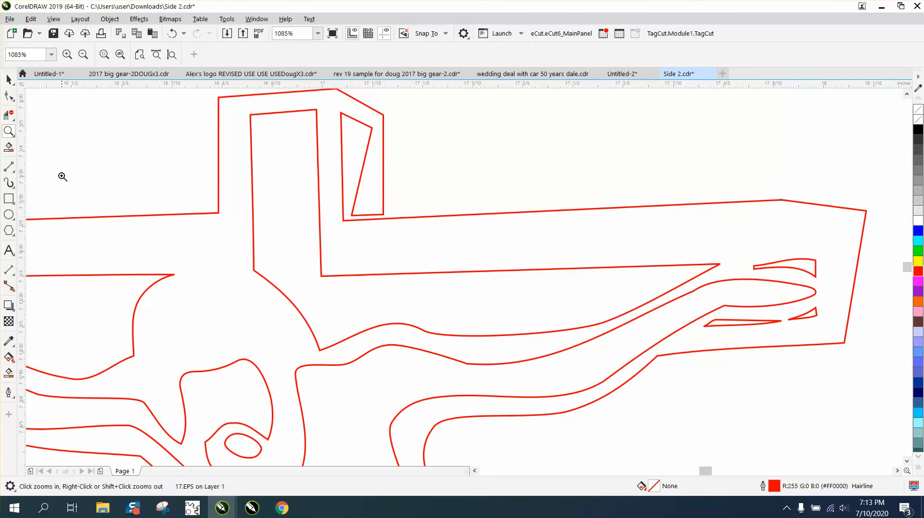
left_click(9, 95)
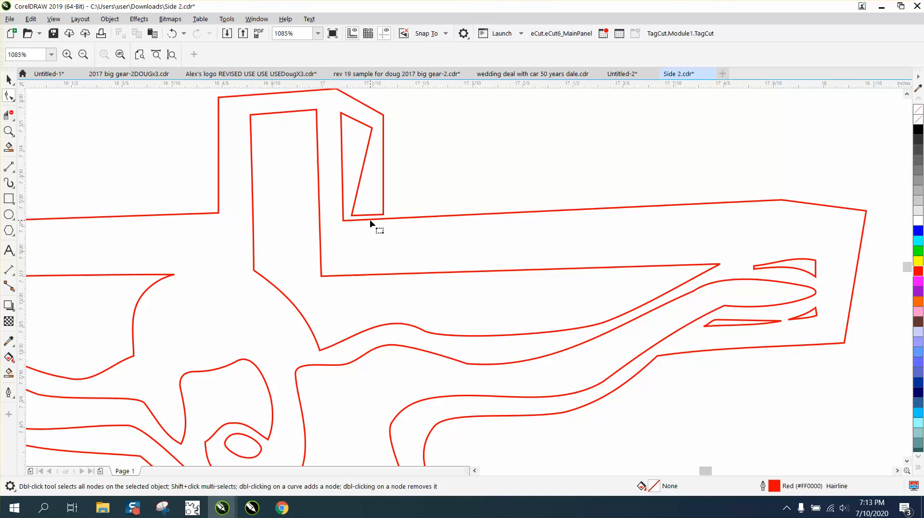
left_click(9, 80)
left_click(244, 96)
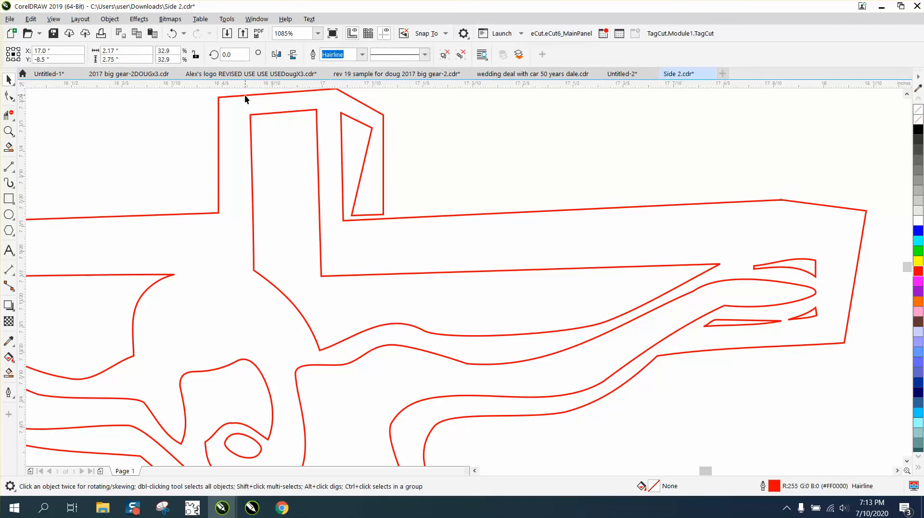
left_click(110, 19)
mouse_move(139, 209)
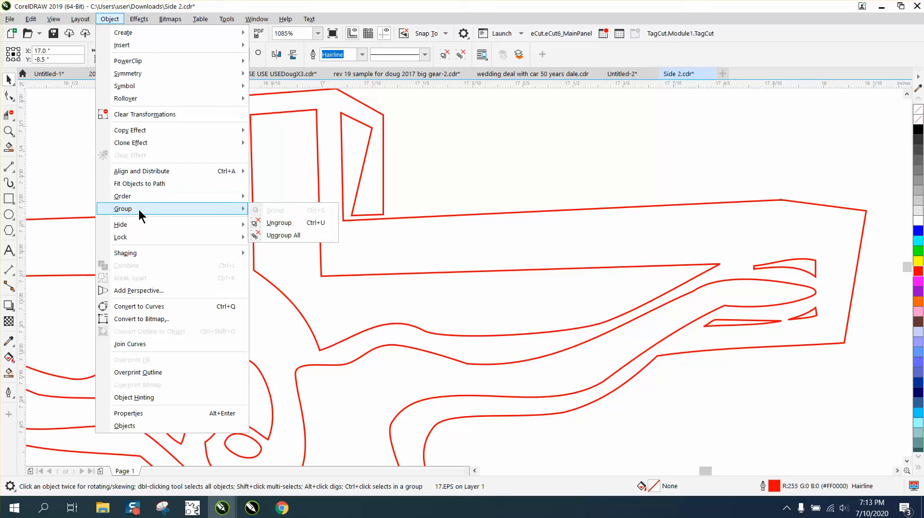
left_click(295, 222)
- Move the bottom edge of the side face atop the cross below the crossbar line and delete the overlapping virtual segment
key("F10")
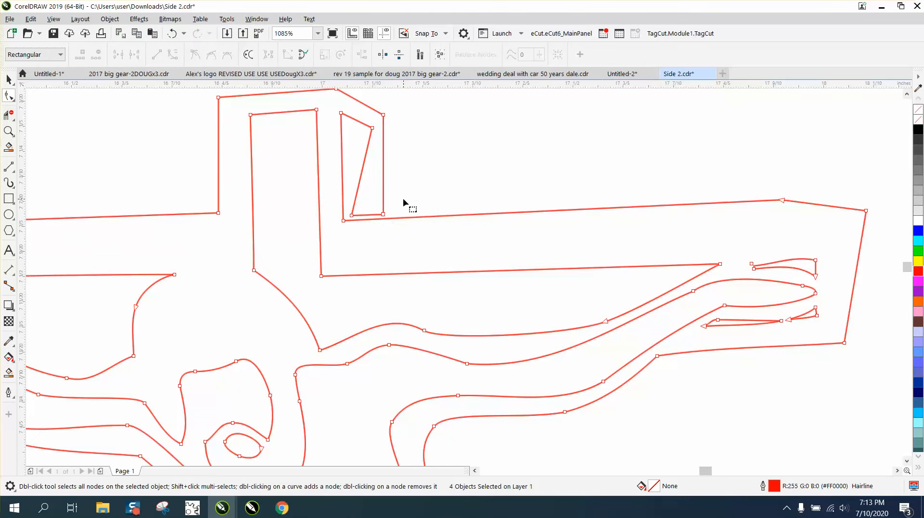
left_click_drag(403, 199, 363, 227)
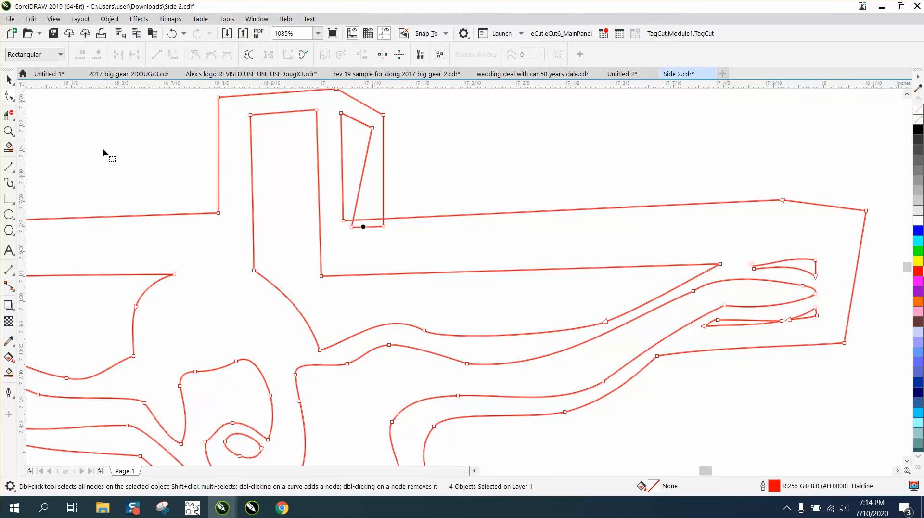
left_click(8, 114)
left_click(380, 227)
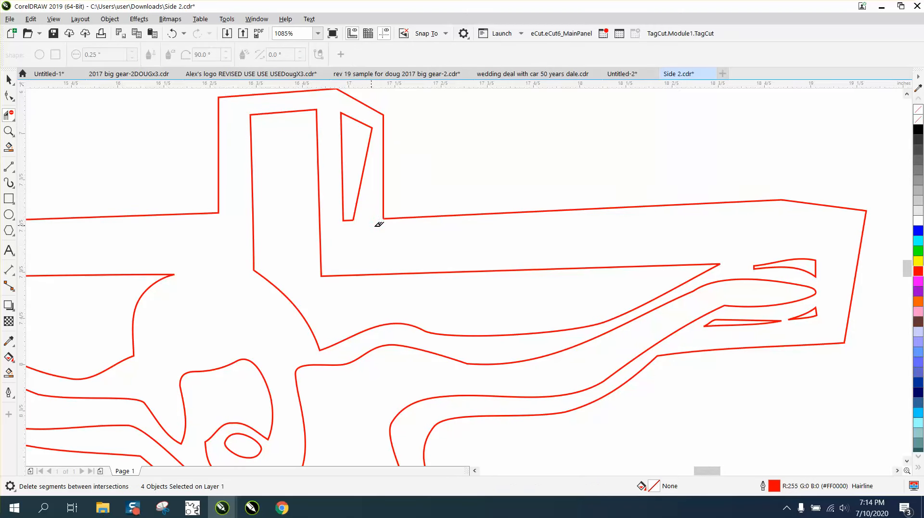
- Smart Fill the narrow sliver beside the cross's upper post with black and no outline
scroll(378, 221, "down", 2)
scroll(335, 240, "down", 1)
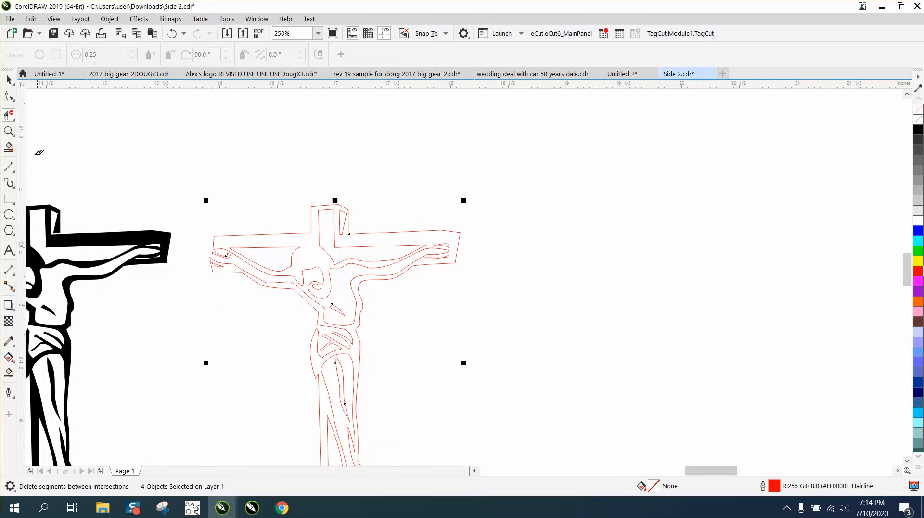
left_click(8, 131)
left_click_drag(199, 200, 599, 335)
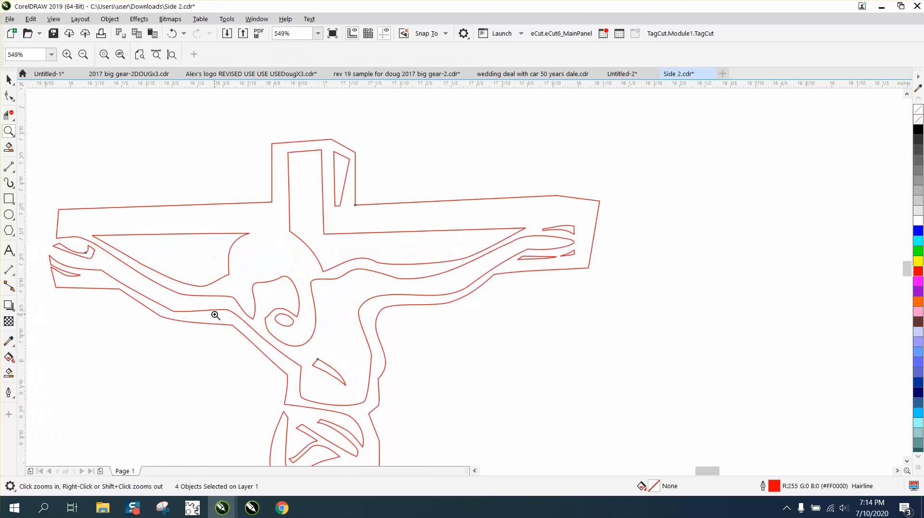
left_click(10, 371)
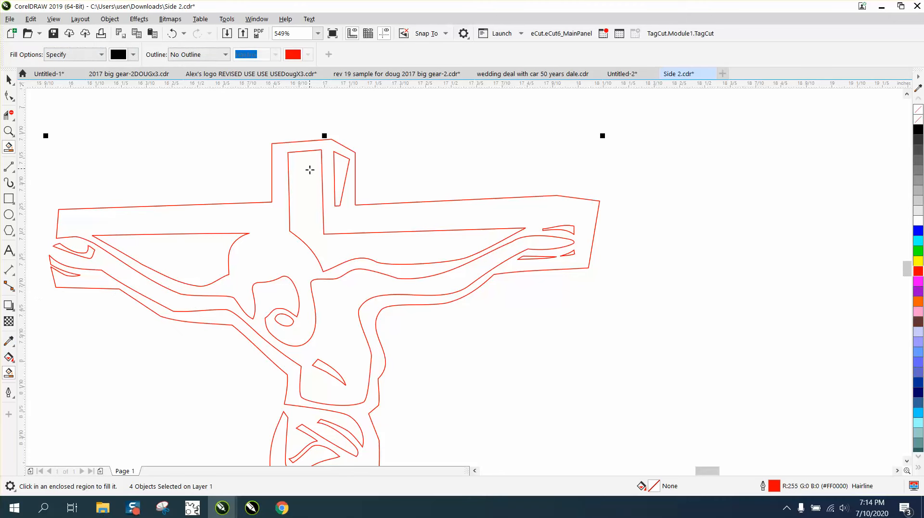
left_click(342, 176)
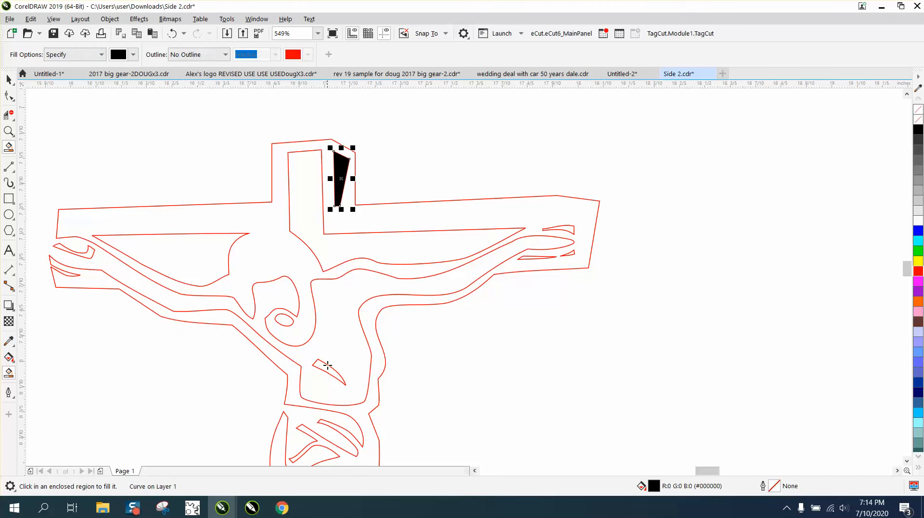
- Smart Fill the figure's legs and the lower post panel behind them with black on the outlined copy
scroll(391, 298, "down", 4)
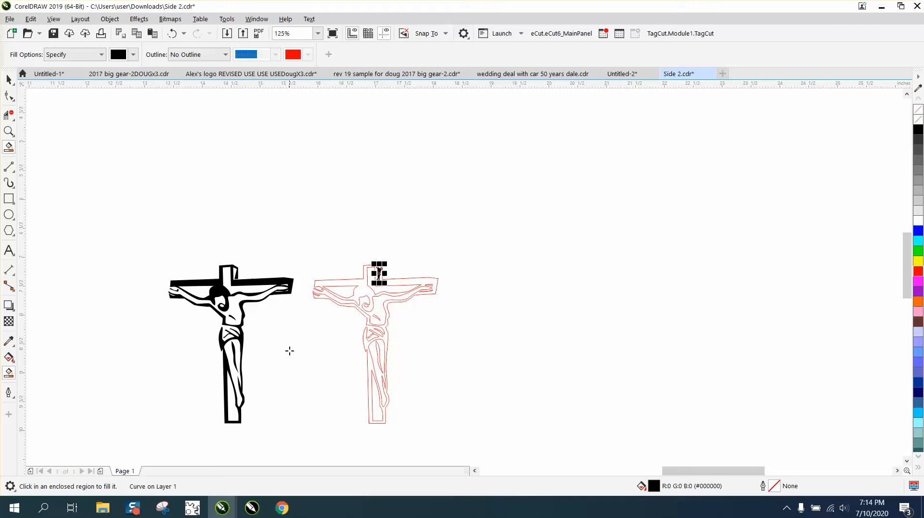
left_click(369, 368)
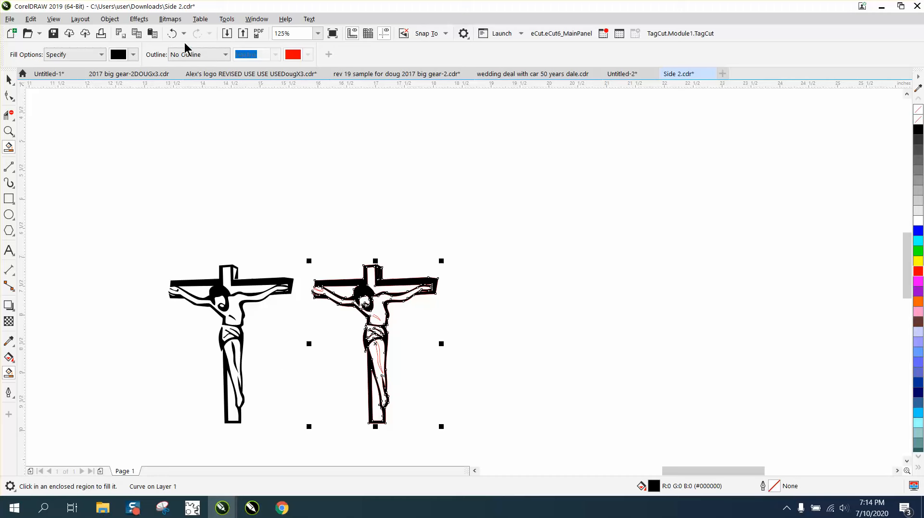
left_click(173, 33)
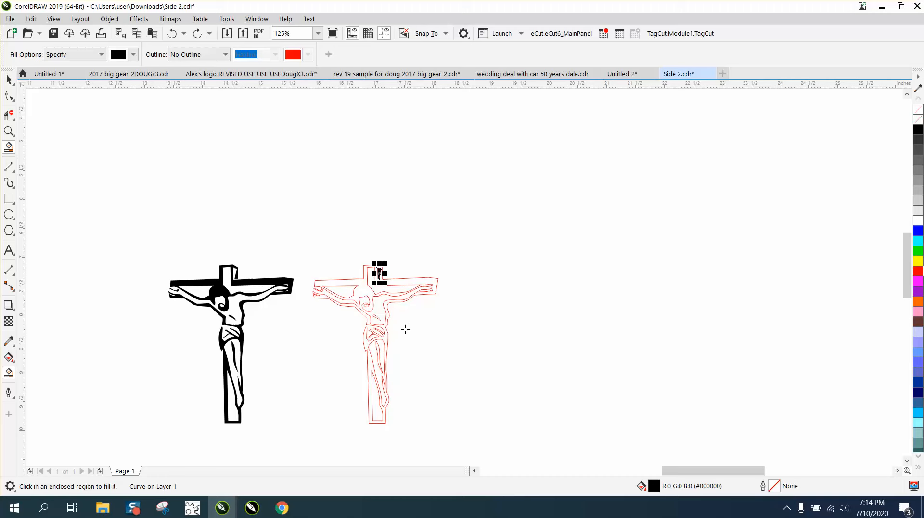
left_click(375, 350)
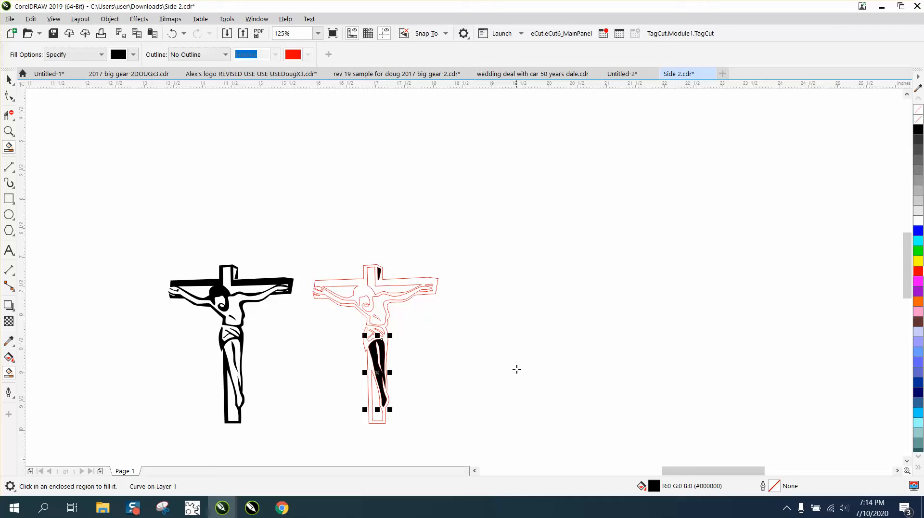
left_click(376, 395)
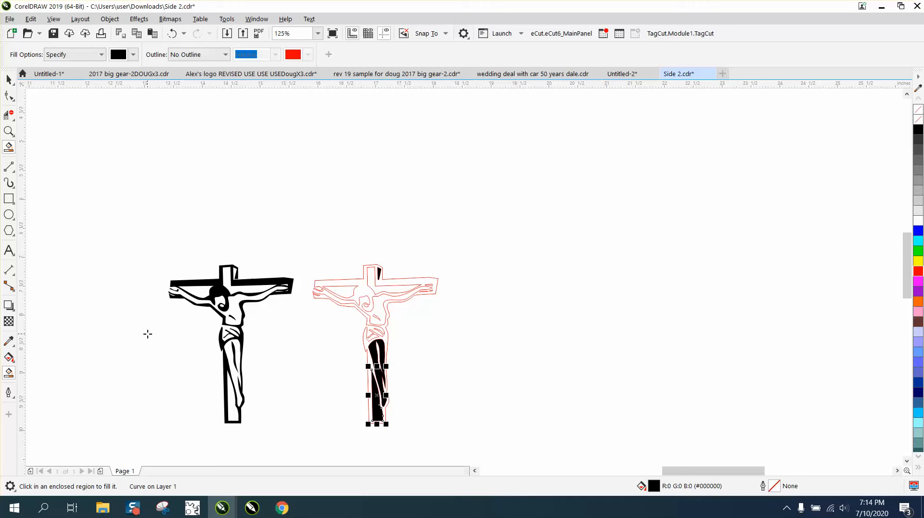
- Close the open hand at the crossbar's left end with a 2-point line about 0.03 in wide and 0.07 in tall
left_click(9, 131)
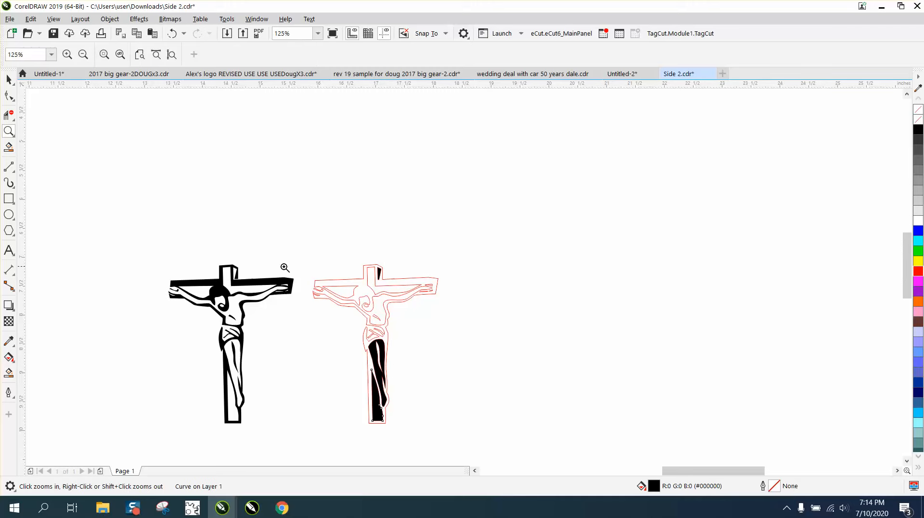
left_click_drag(169, 256, 509, 406)
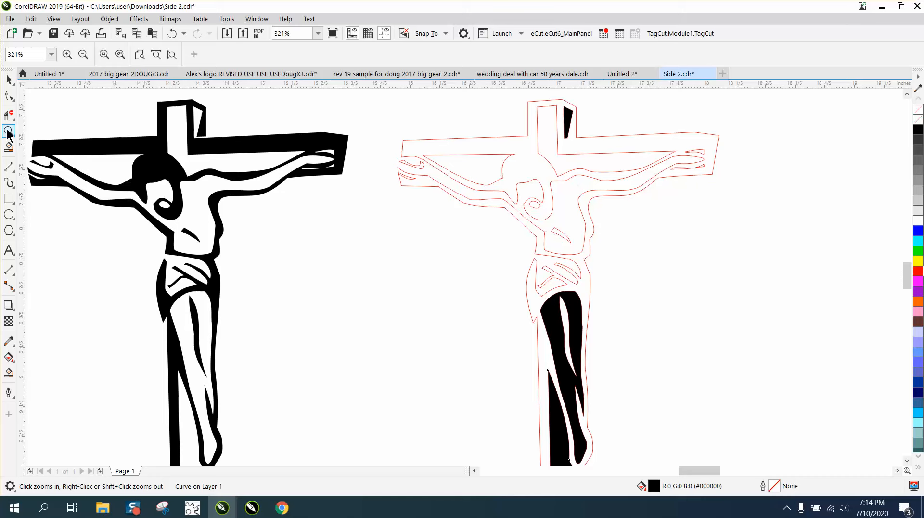
left_click_drag(368, 140, 472, 212)
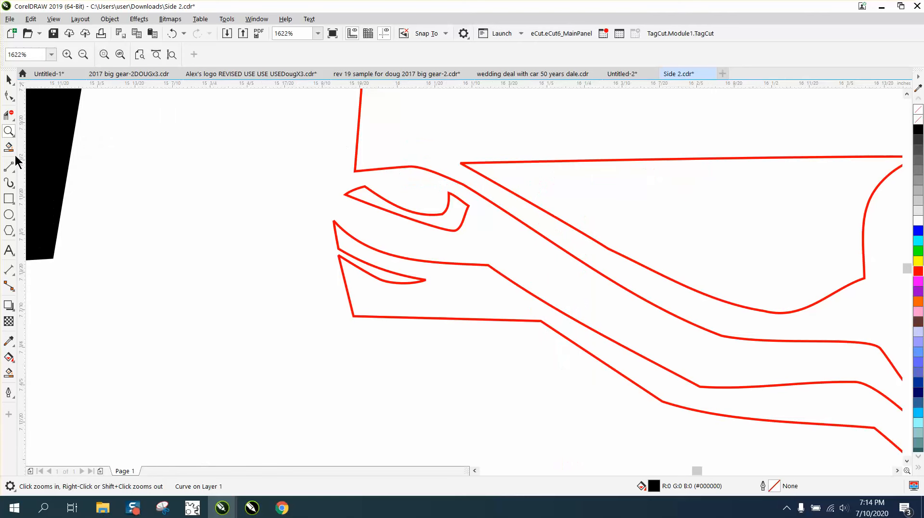
left_click(14, 170)
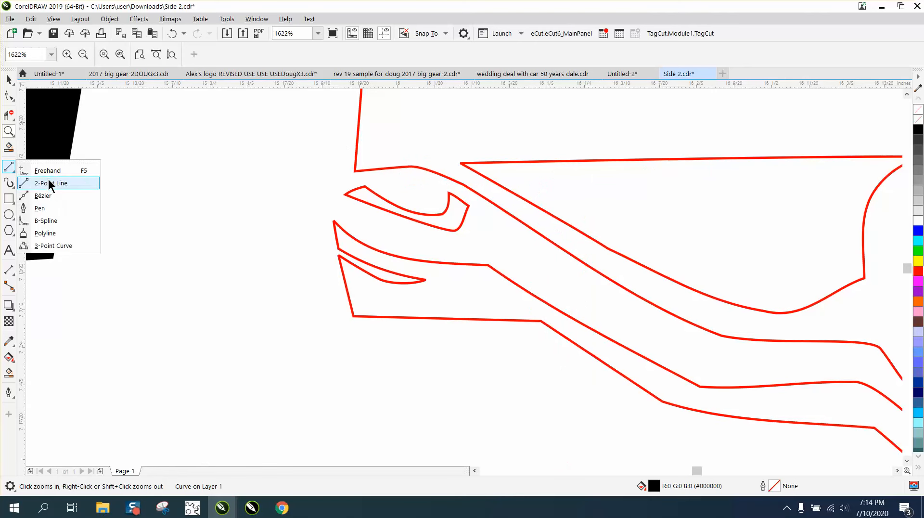
left_click(50, 182)
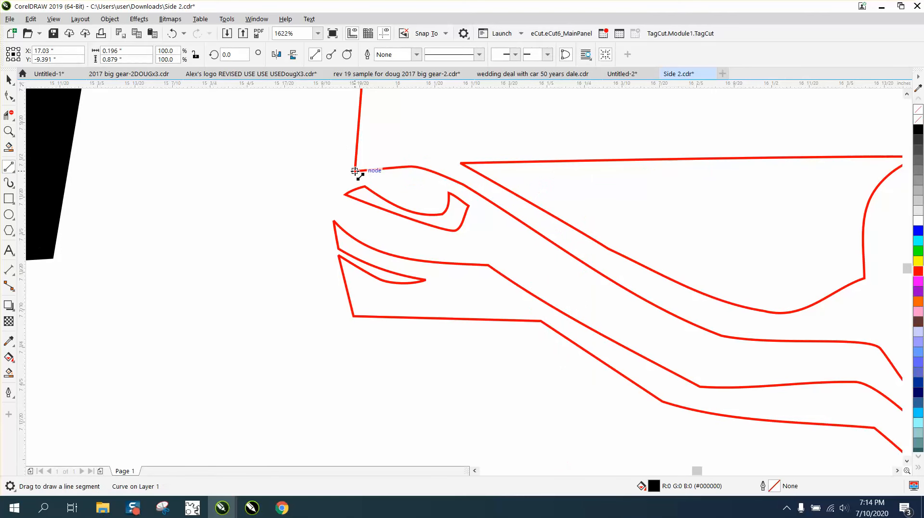
left_click_drag(355, 171, 334, 215)
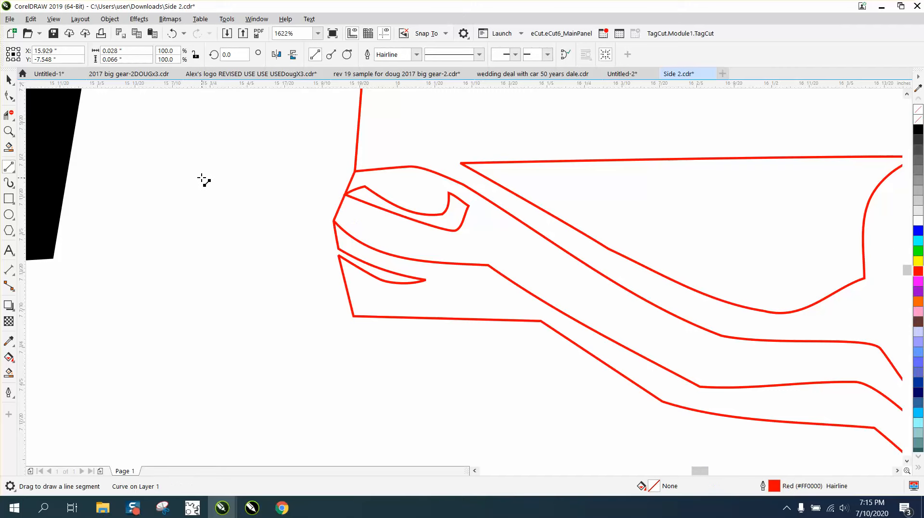
- Smart Fill the figure's arms and torso and the small oval in the face with black
scroll(205, 180, "down", 2)
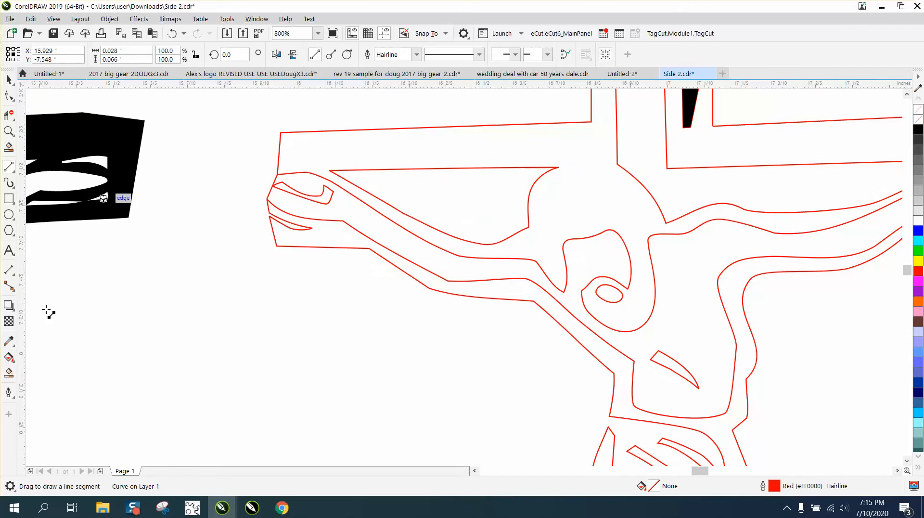
left_click(9, 373)
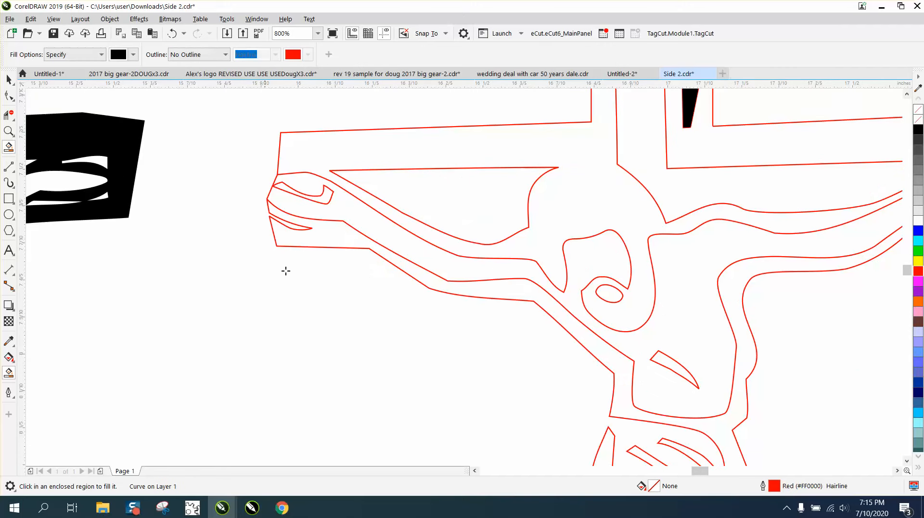
left_click(344, 204)
scroll(331, 204, "down", 2)
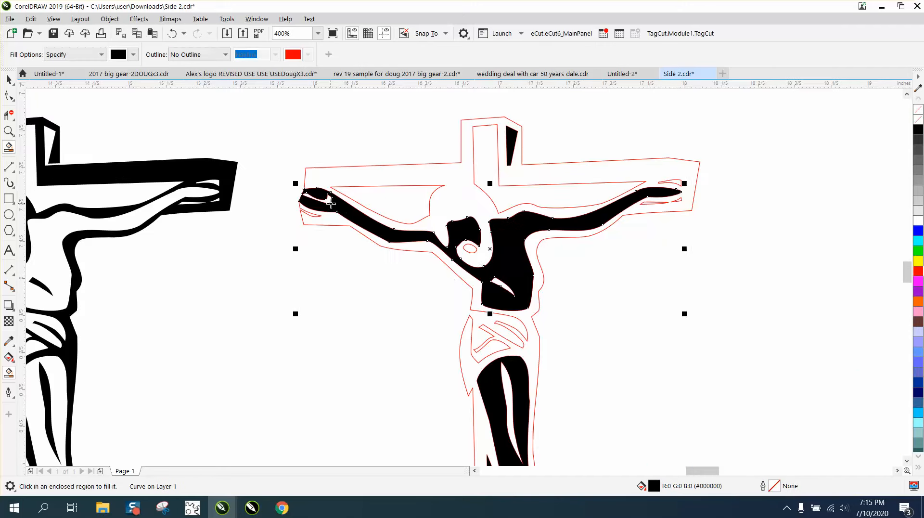
left_click(471, 250)
- Smart Fill the upper post panel with its right crossbar area and the left crossbar panel with black
scroll(370, 294, "down", 2)
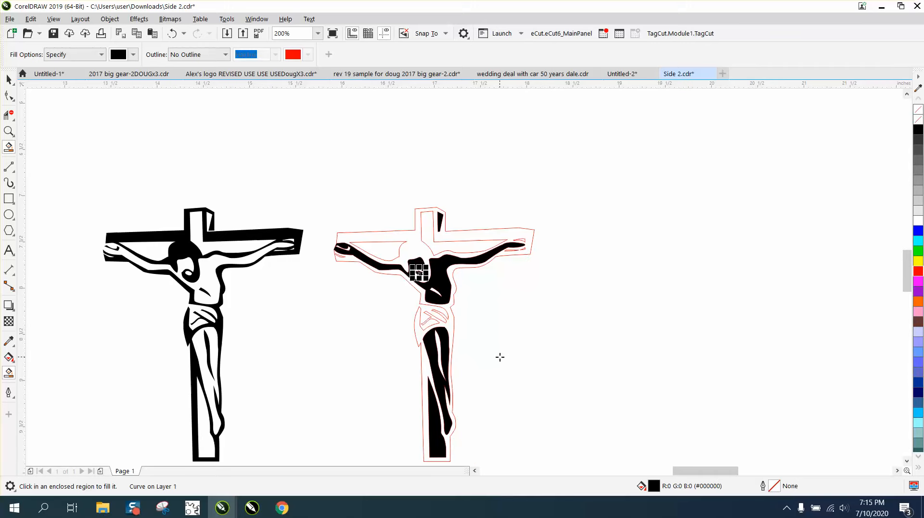
left_click(459, 238)
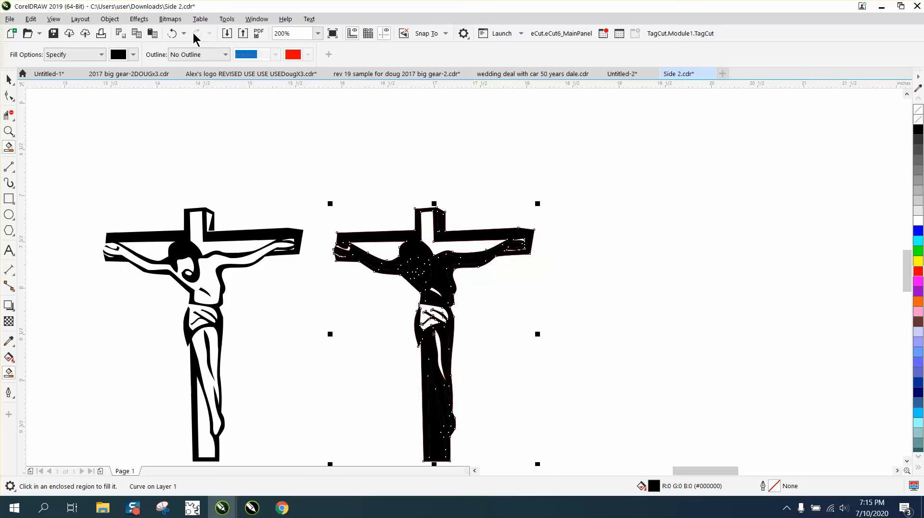
left_click(176, 35)
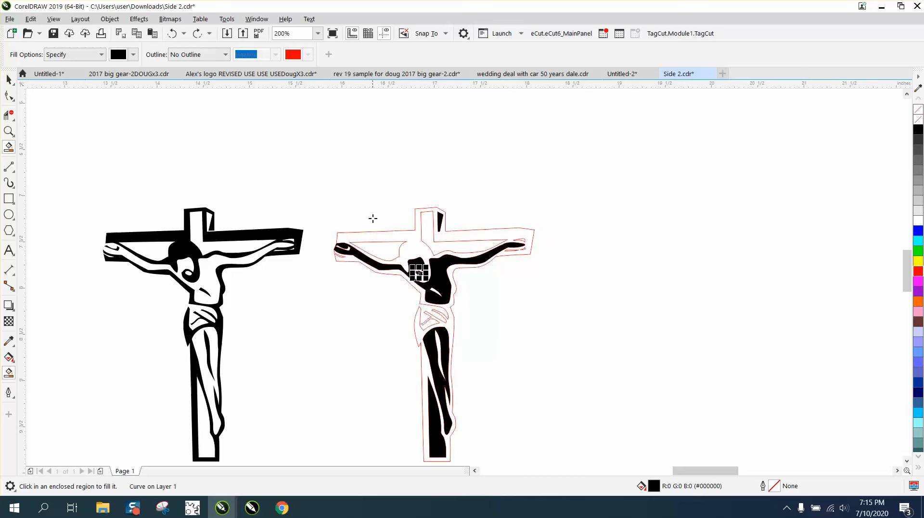
left_click(8, 131)
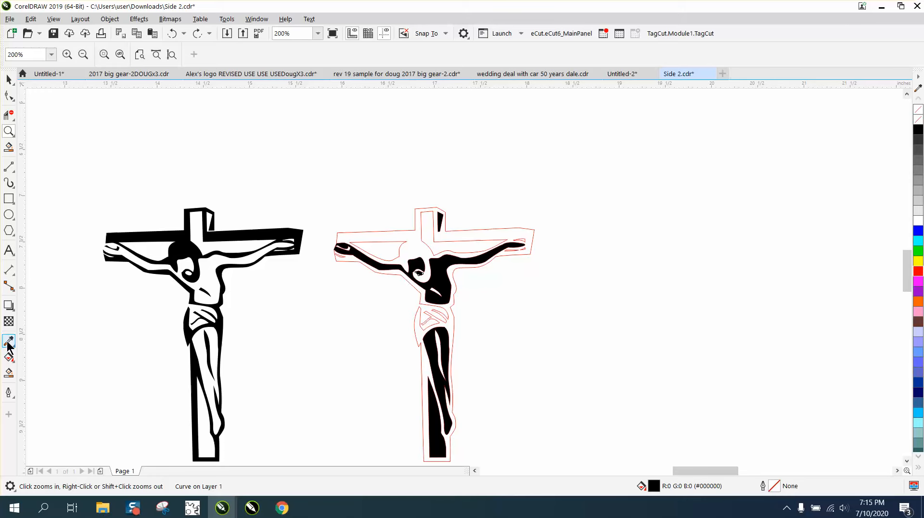
left_click(9, 372)
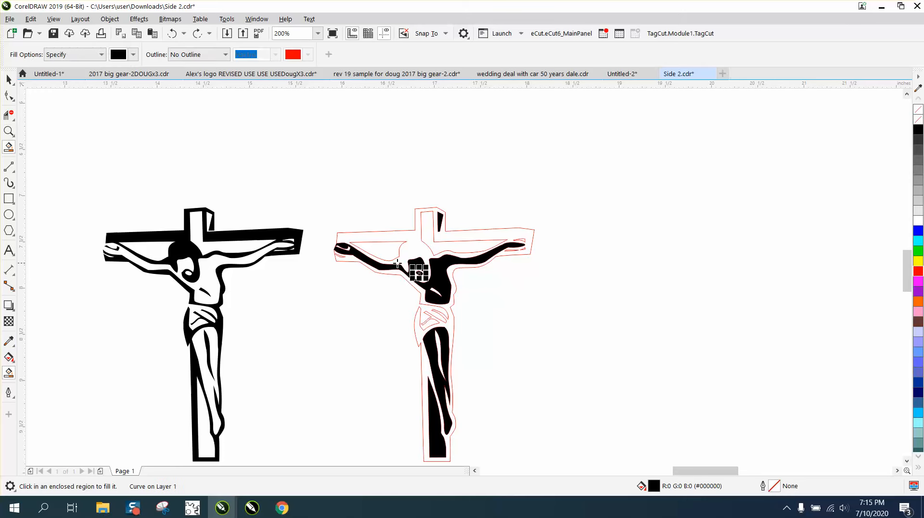
left_click(455, 248)
left_click(373, 248)
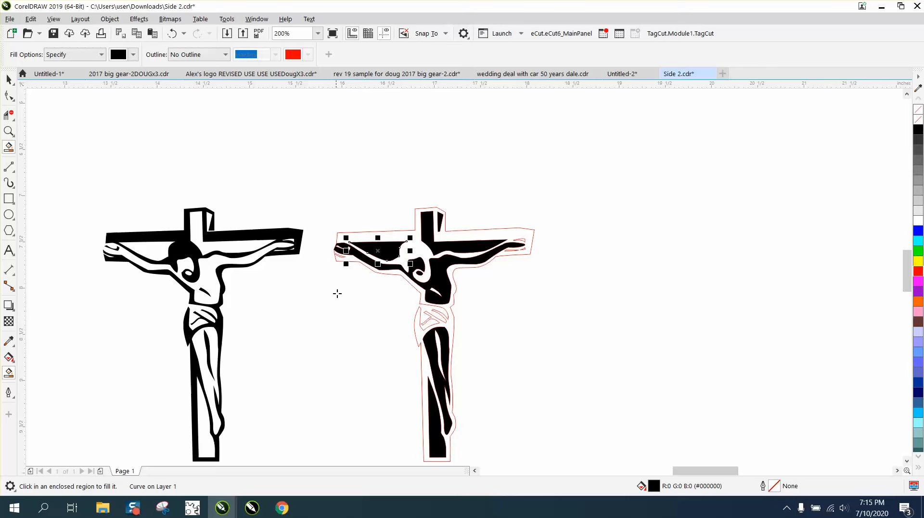
- Smart Fill the three small slivers around the hand at the crossbar's right end with black
left_click(9, 131)
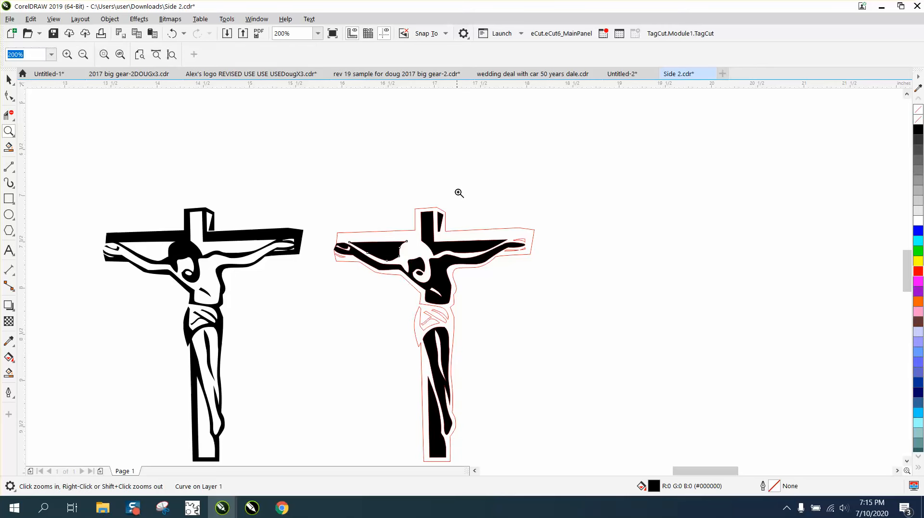
left_click_drag(475, 214, 584, 280)
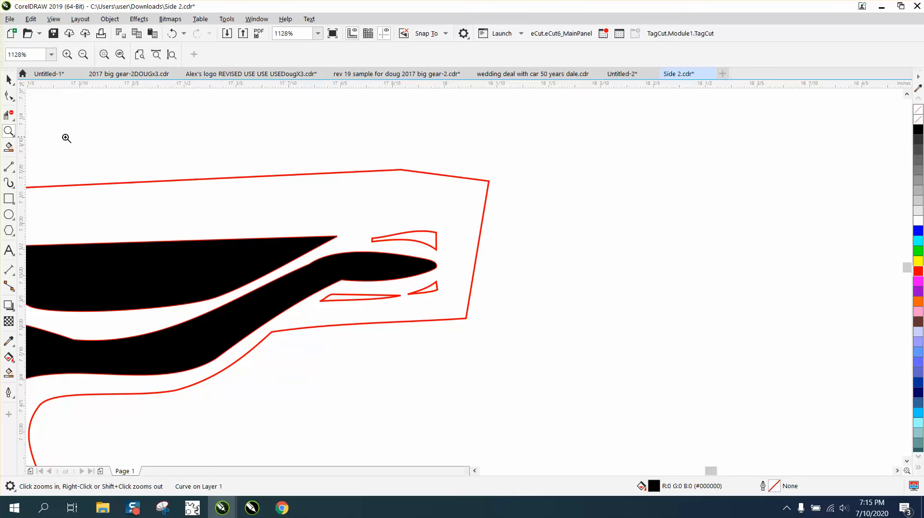
left_click(8, 371)
left_click(428, 239)
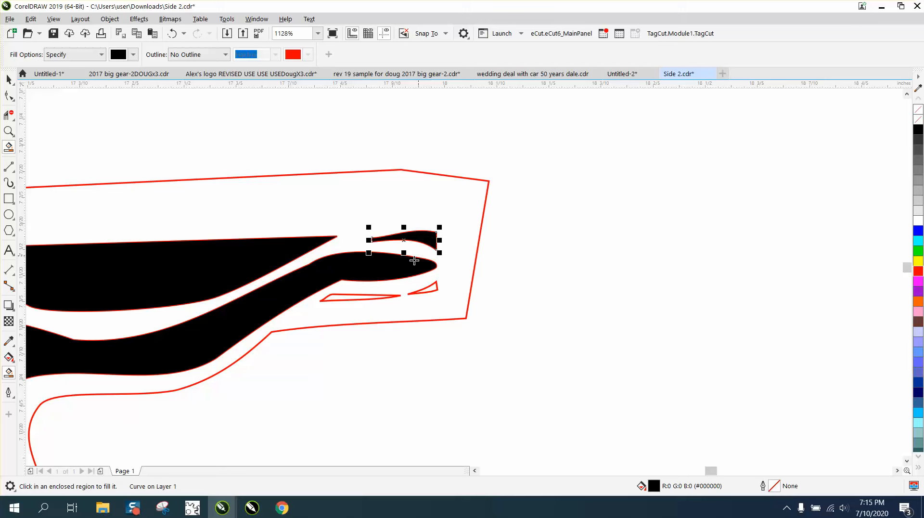
left_click(362, 297)
left_click(432, 289)
scroll(472, 237, "down", 4)
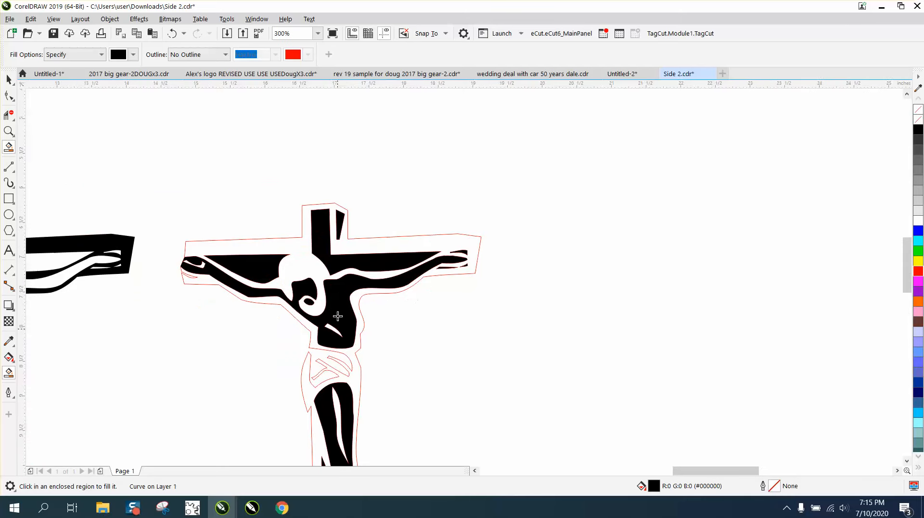
scroll(290, 366, "down", 4)
- Close the gap at the loincloth's upper left corner with a 2-point line about 0.003 in wide and 0.029 in tall
left_click(8, 131)
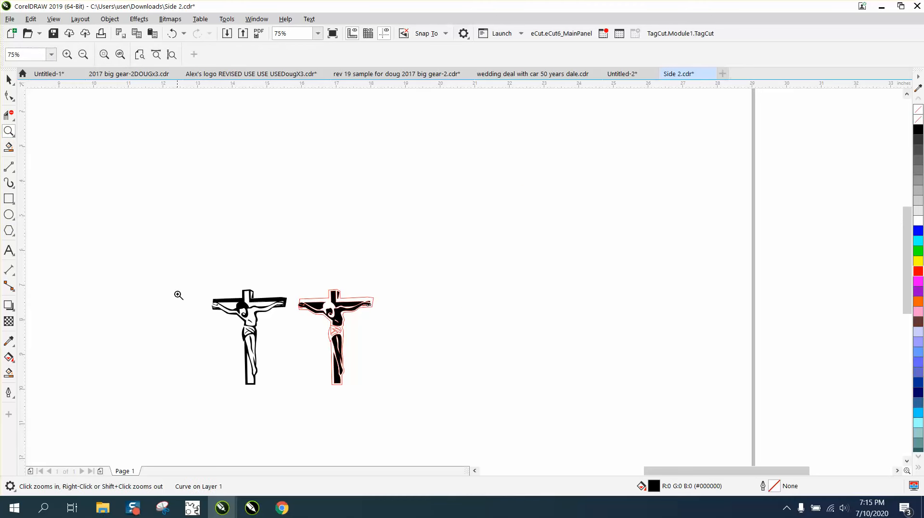
left_click_drag(193, 308, 469, 372)
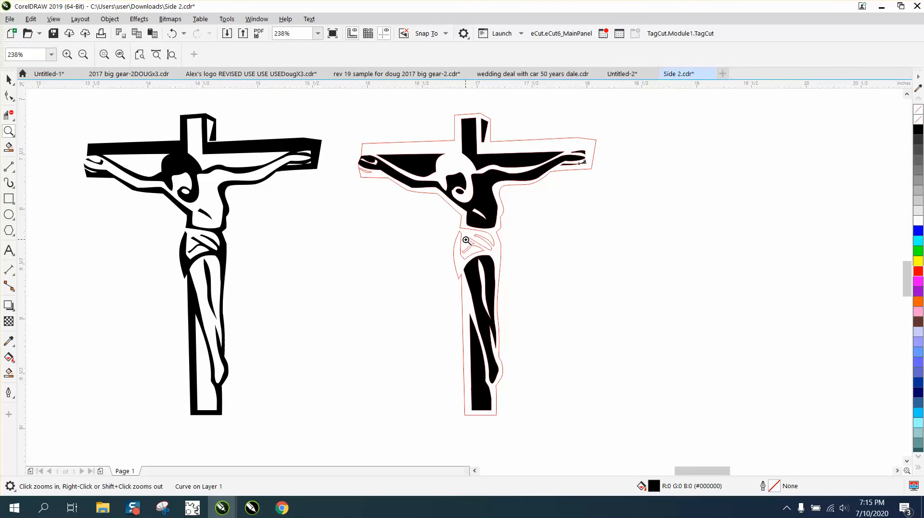
left_click_drag(423, 206, 548, 276)
left_click(12, 169)
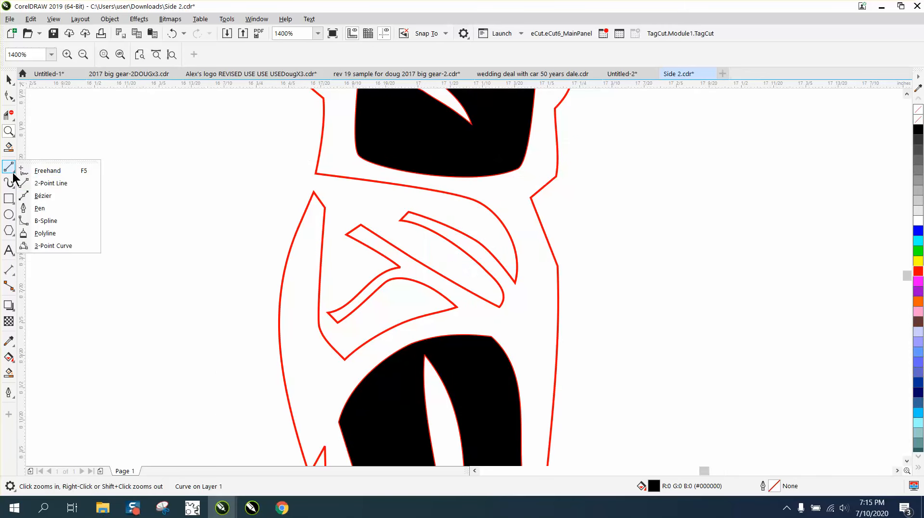
left_click(41, 184)
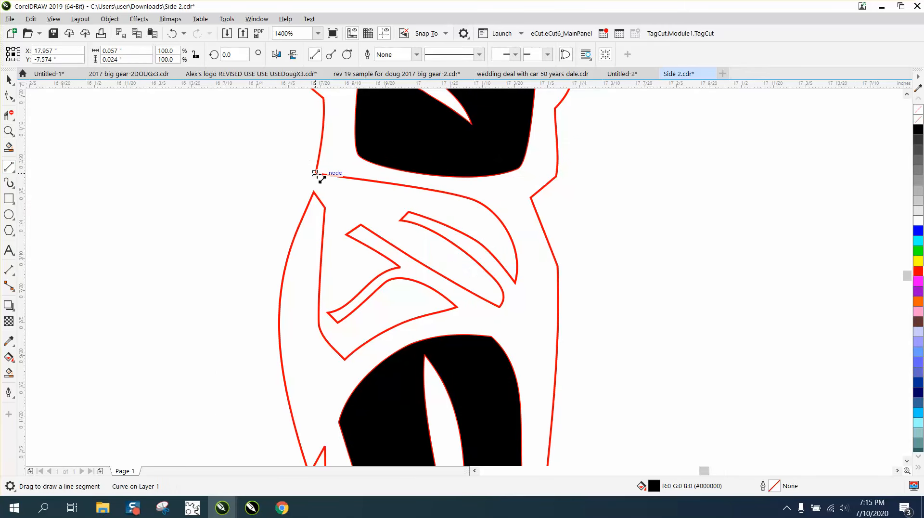
left_click_drag(316, 174, 313, 191)
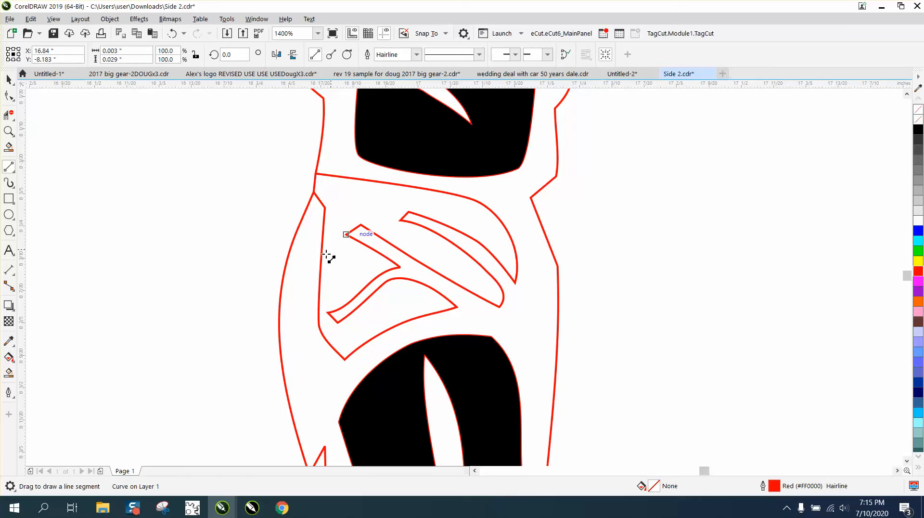
- Smart Fill the closed loincloth region with black, leaving its fold shapes unfilled
left_click(9, 372)
left_click(386, 223)
scroll(386, 222, "up", 2)
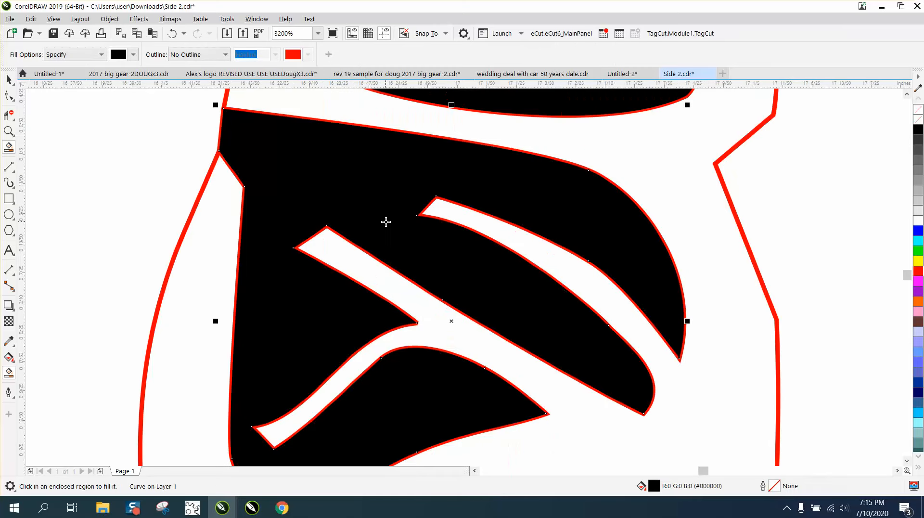
scroll(386, 222, "down", 7)
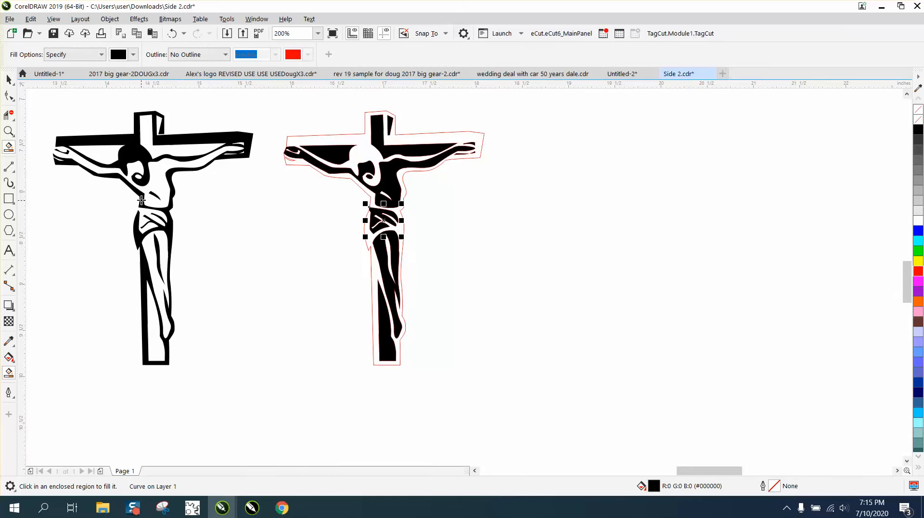
- Duplicate the whole inverted crucifix and place the copy beside it, centred at X 19.5 in
left_click(9, 78)
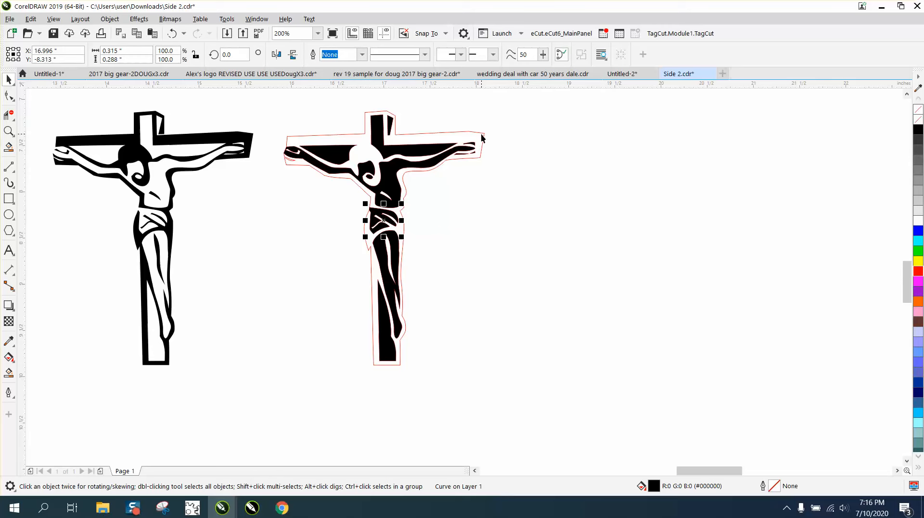
left_click_drag(268, 104, 313, 188)
left_click_drag(565, 379, 585, 397)
key("ctrl+d")
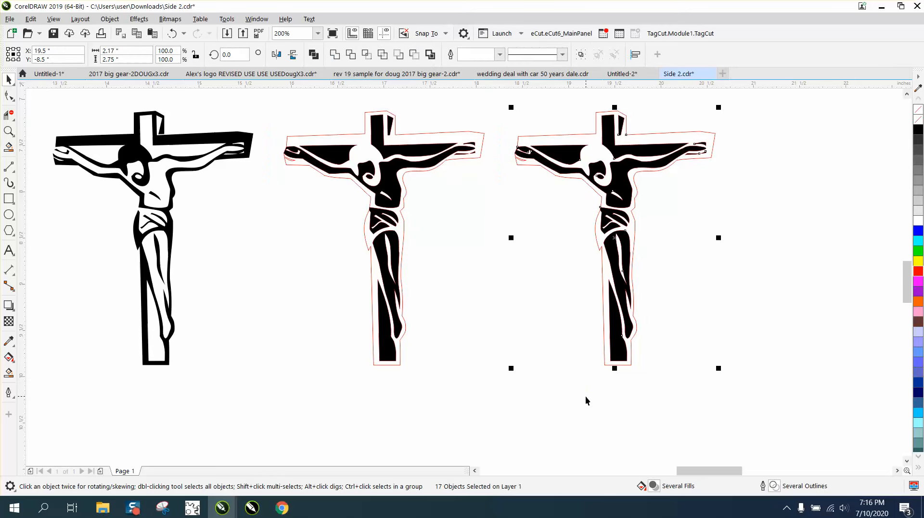
left_click(771, 318)
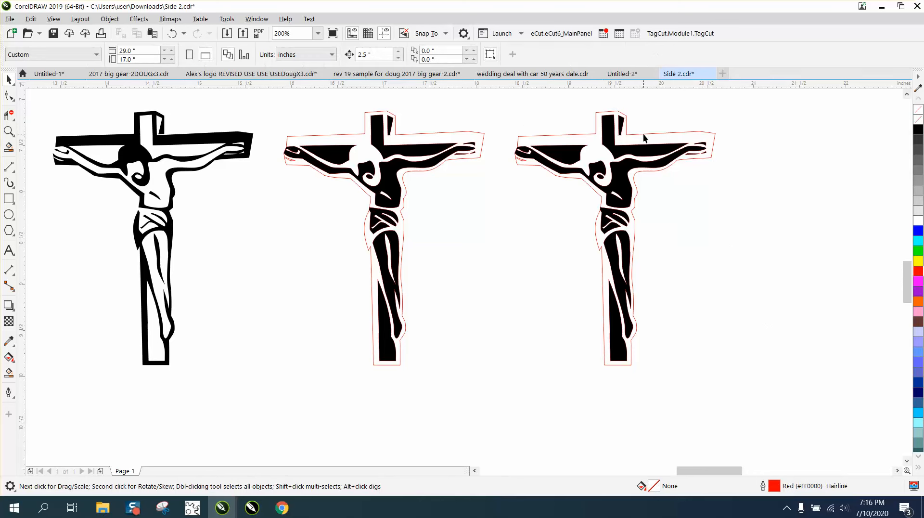
- Remove the fill from every object of the new crucifix copy and colour all its outlines black
left_click_drag(511, 105, 794, 410)
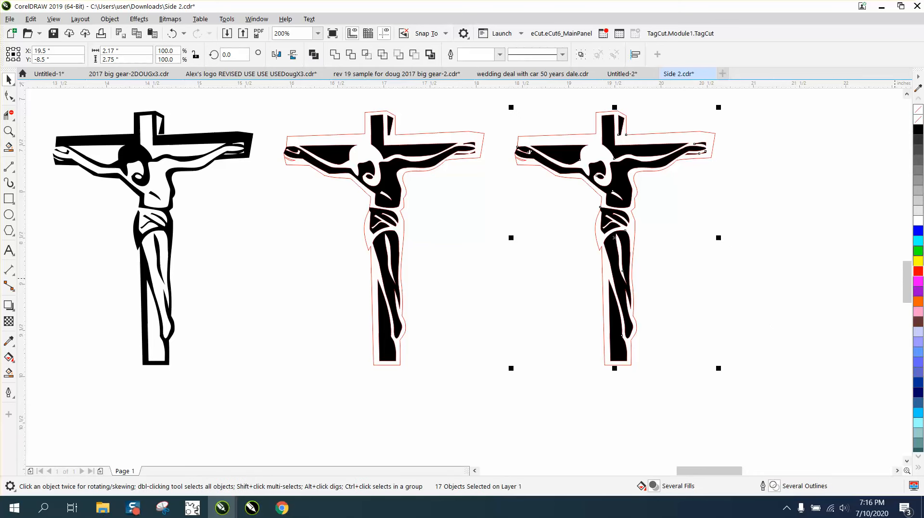
left_click(916, 120)
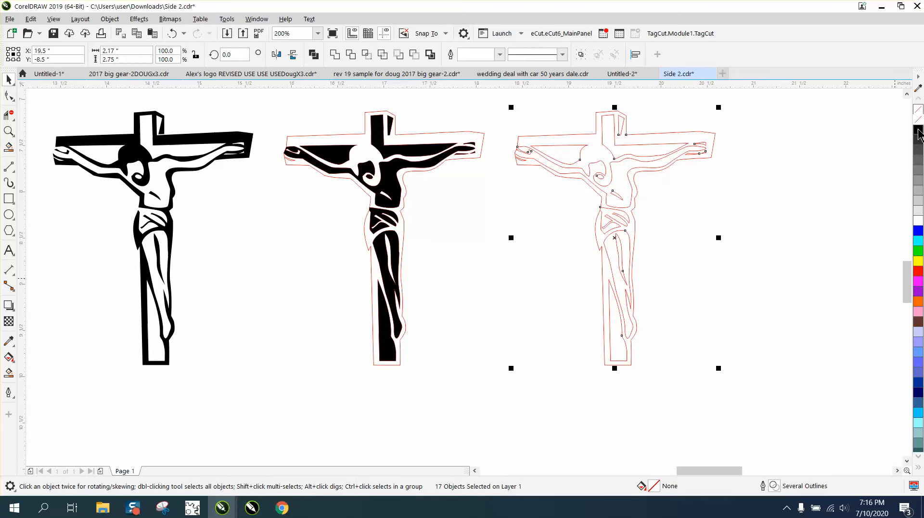
right_click(918, 129)
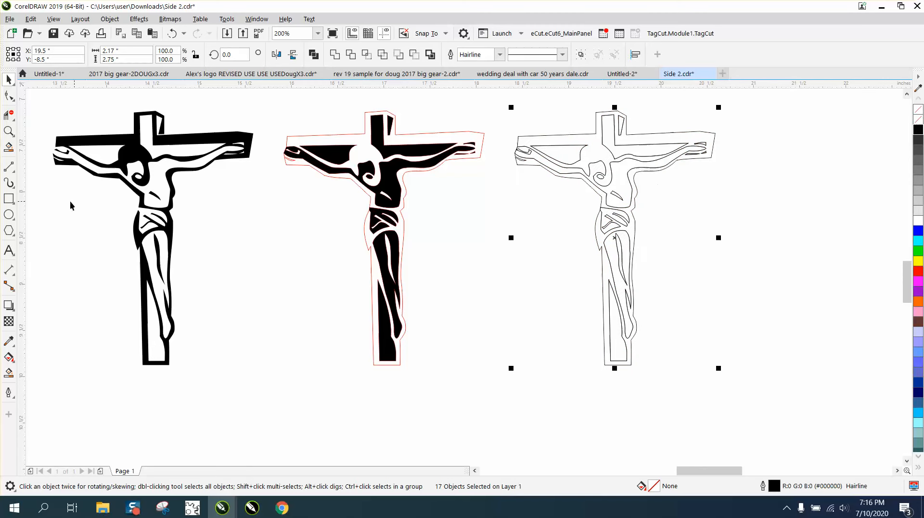
- Use Virtual Segment Delete to remove inner lines from the copy's upper post, crossbar panels, torso and upper right hand
left_click(11, 116)
left_click(10, 115)
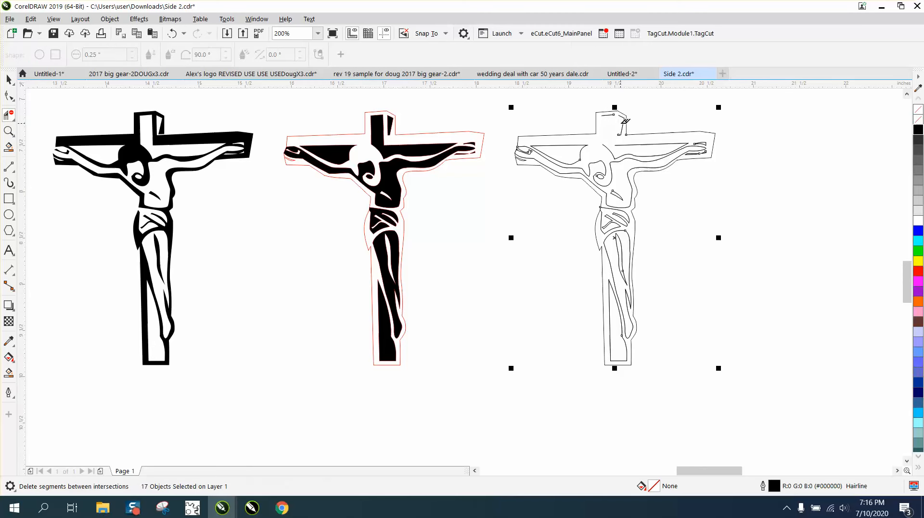
left_click(622, 122)
left_click(625, 251)
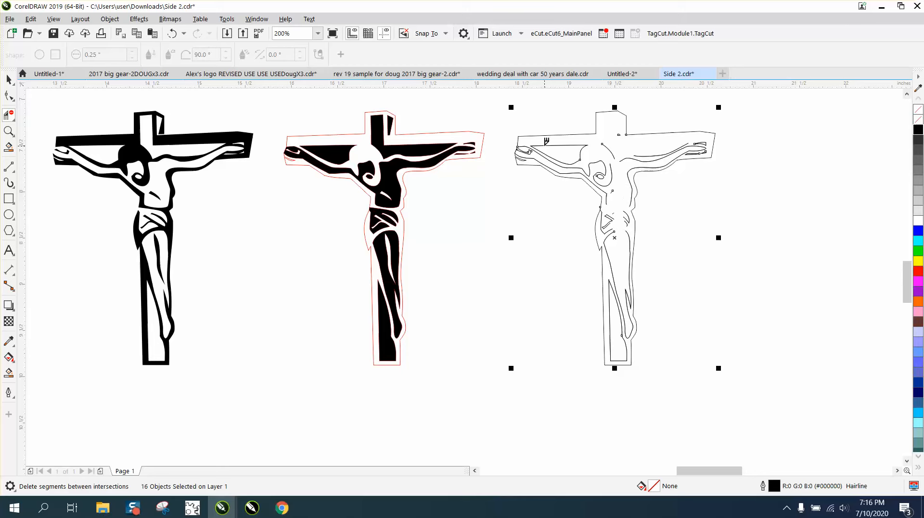
left_click_drag(529, 143, 673, 158)
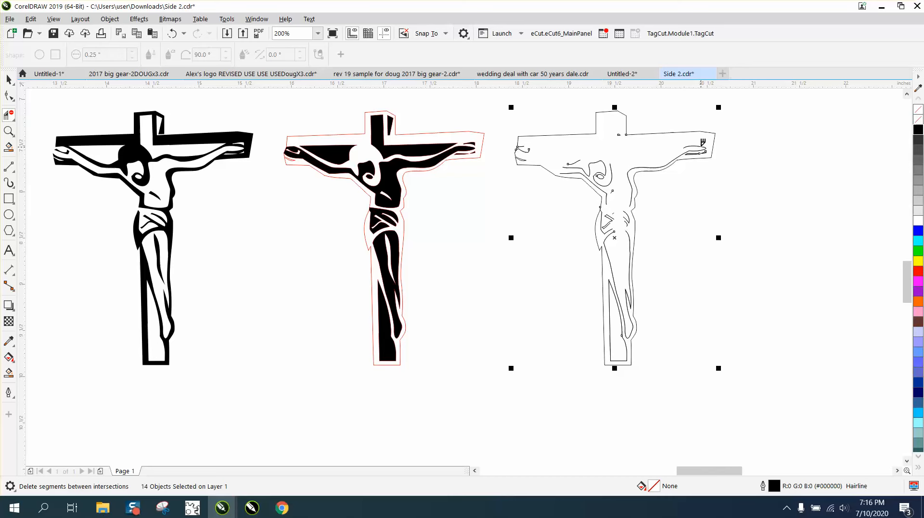
left_click(704, 145)
- Delete the segments forming the copy's head, face oval and upper left arm lines with Virtual Segment Delete
left_click(8, 131)
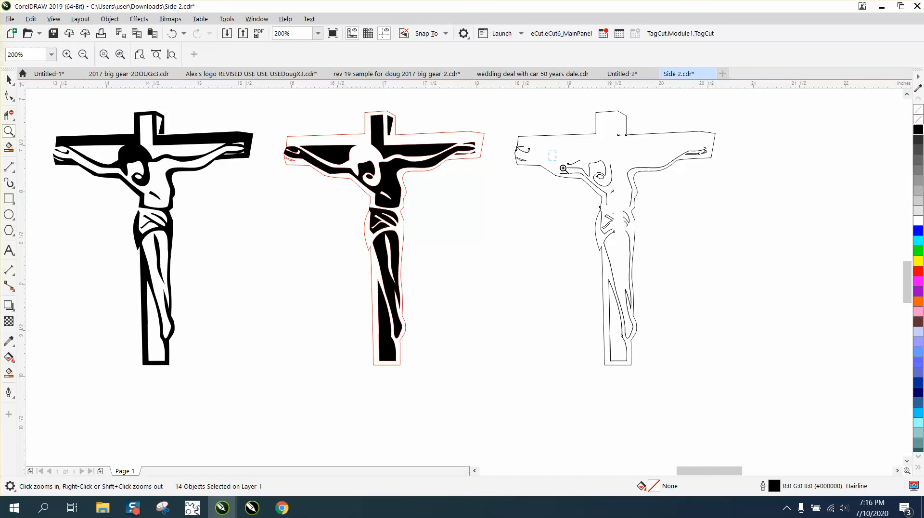
left_click_drag(562, 169, 729, 232)
left_click(8, 115)
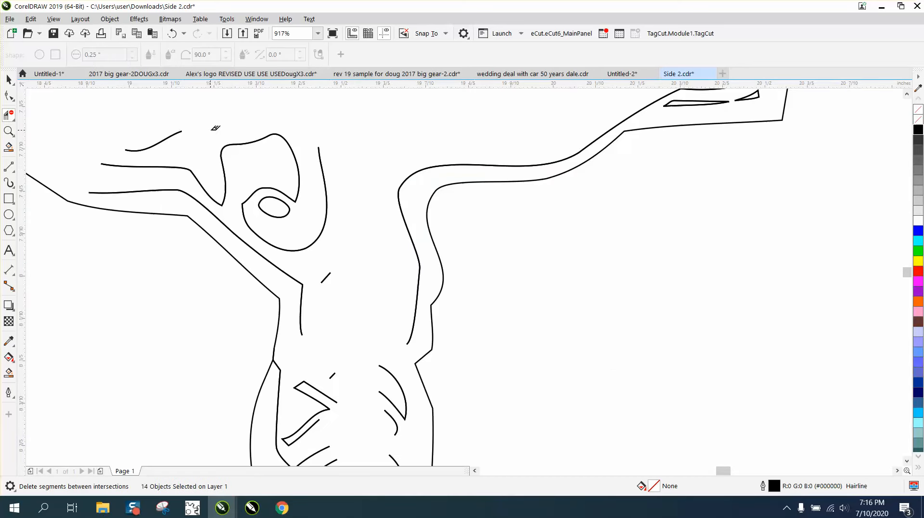
left_click_drag(220, 137, 336, 195)
left_click(181, 135)
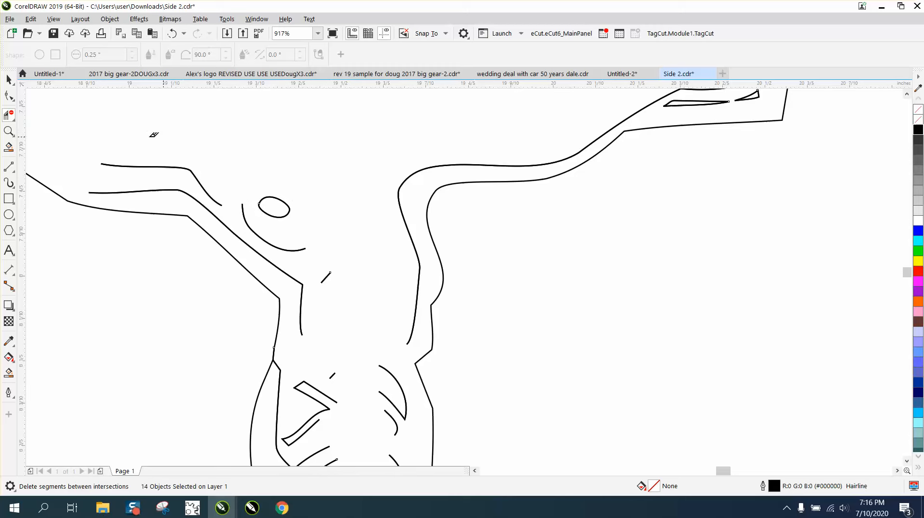
left_click_drag(91, 140, 225, 187)
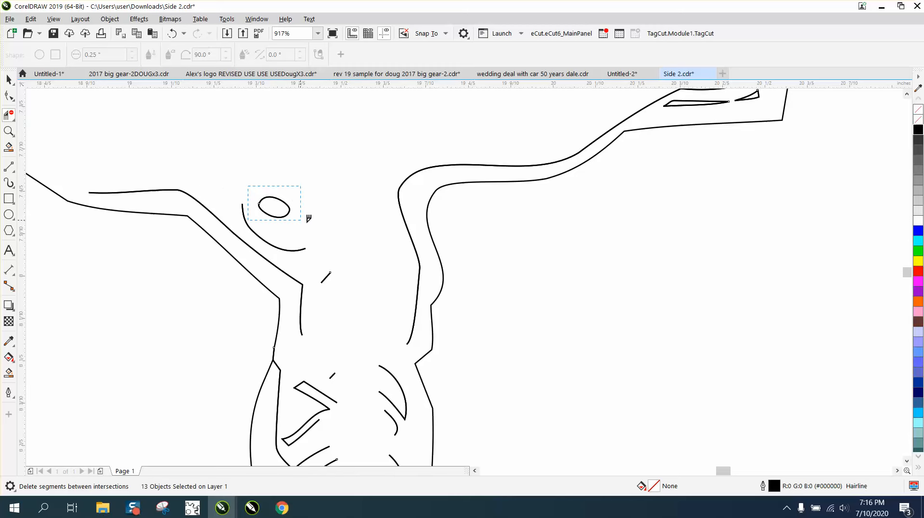
left_click_drag(308, 218, 307, 219)
left_click(246, 223)
left_click(236, 230)
- Delete the loincloth's left edge, the adjoining upper thigh curve and the upper finger lines of the copy's left hand
scroll(277, 219, "down", 2)
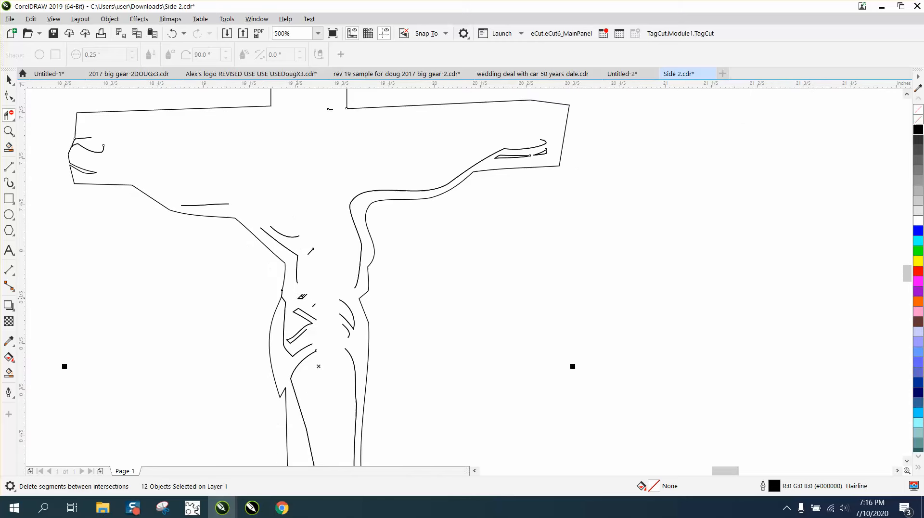
left_click(286, 302)
left_click(298, 372)
left_click(92, 149)
left_click(89, 137)
left_click(74, 142)
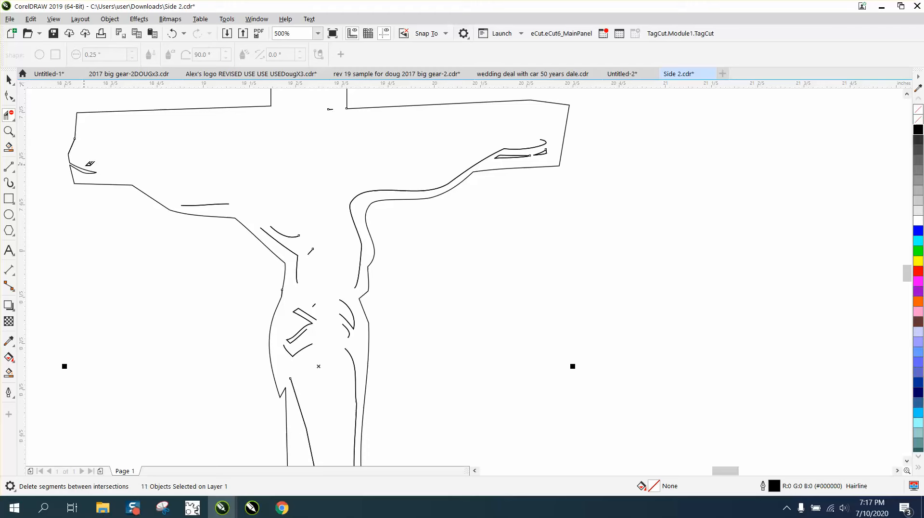
- Delete the remaining inner segments of the copy's right arm and hand
left_click_drag(499, 145, 550, 157)
mouse_move(255, 128)
left_mouse_down()
mouse_move(274, 140)
mouse_move(402, 156)
mouse_move(409, 190)
left_mouse_up()
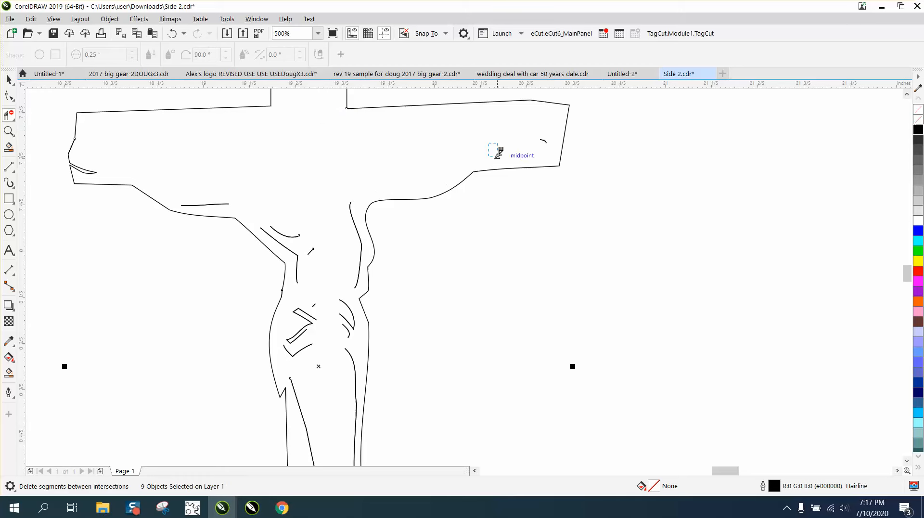
left_click_drag(491, 159, 548, 143)
left_click(545, 142)
- Delete the leftover inner segments of the copy's left arm, chest and upper leg
left_click(221, 203)
left_click_drag(264, 216, 314, 239)
left_click(354, 214)
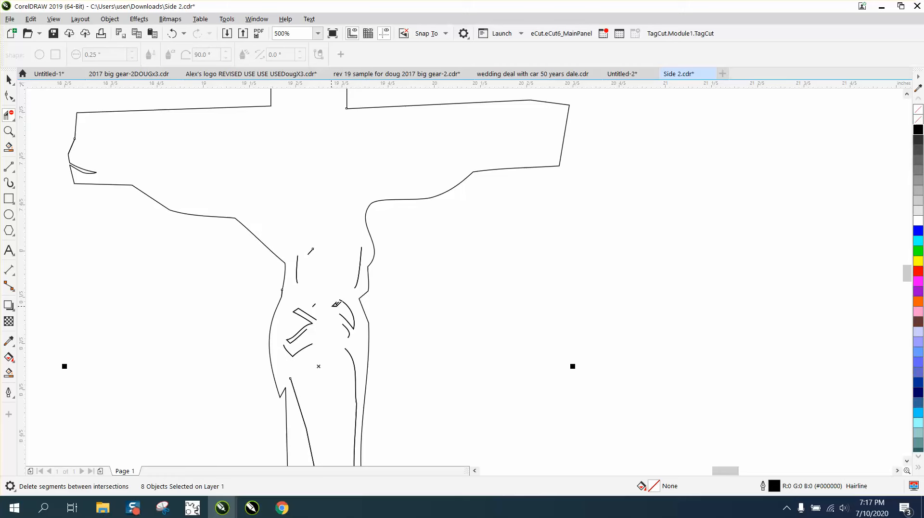
left_click(353, 355)
scroll(339, 294, "down", 2)
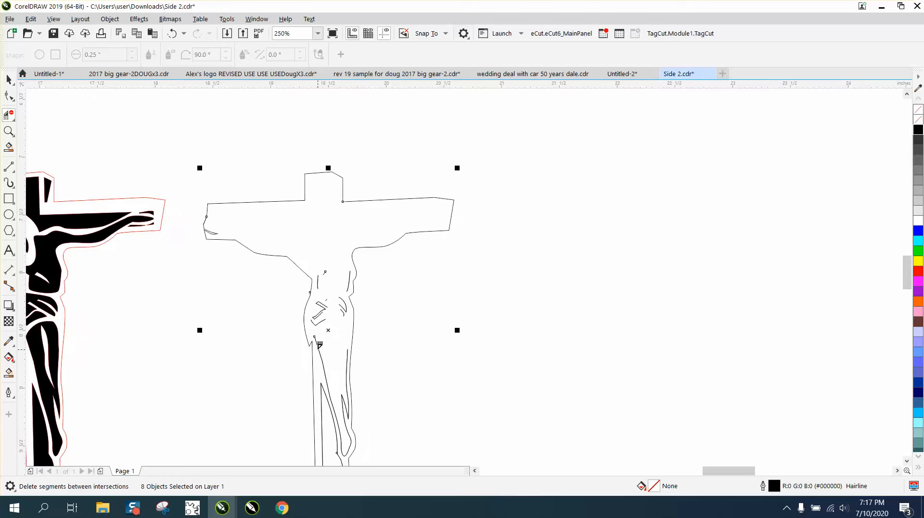
left_click(318, 343)
scroll(320, 355, "down", 2)
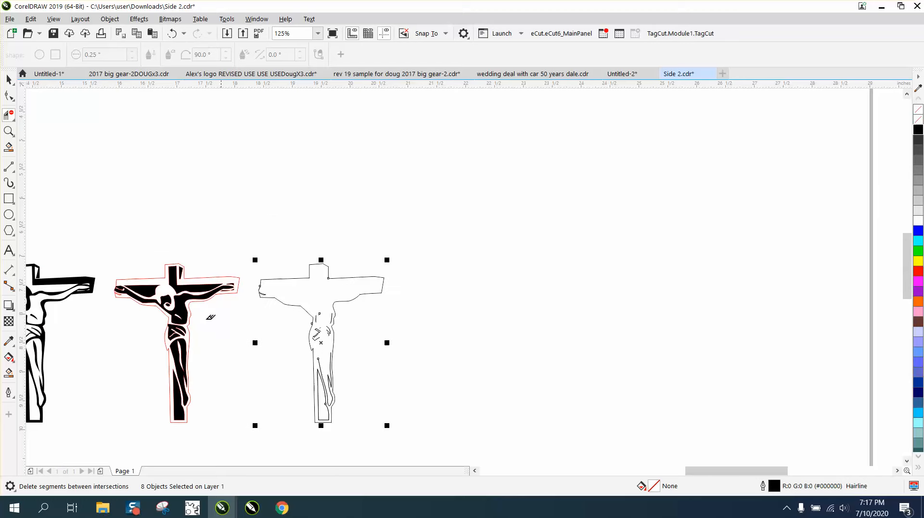
- Duplicate only the red outer contour of the filled crucifix and place the copy at X 22.0 in
left_click(9, 79)
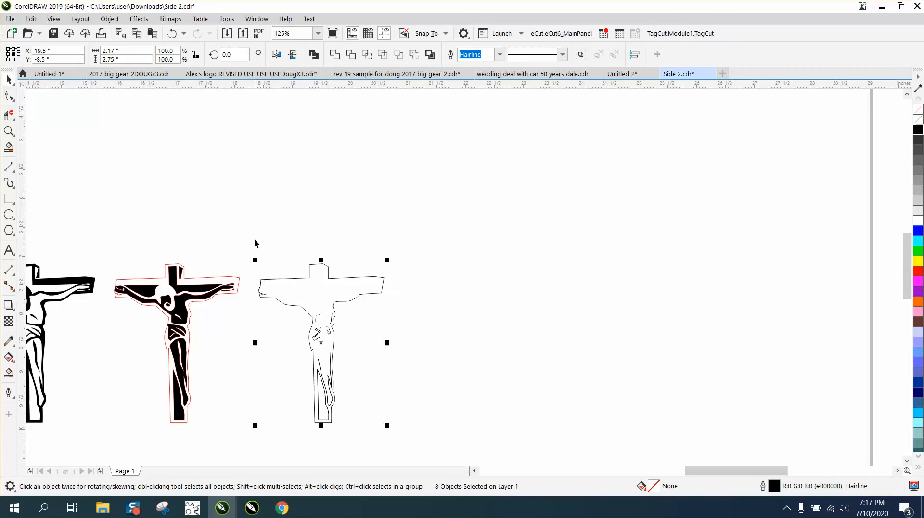
scroll(443, 462, "down", 1)
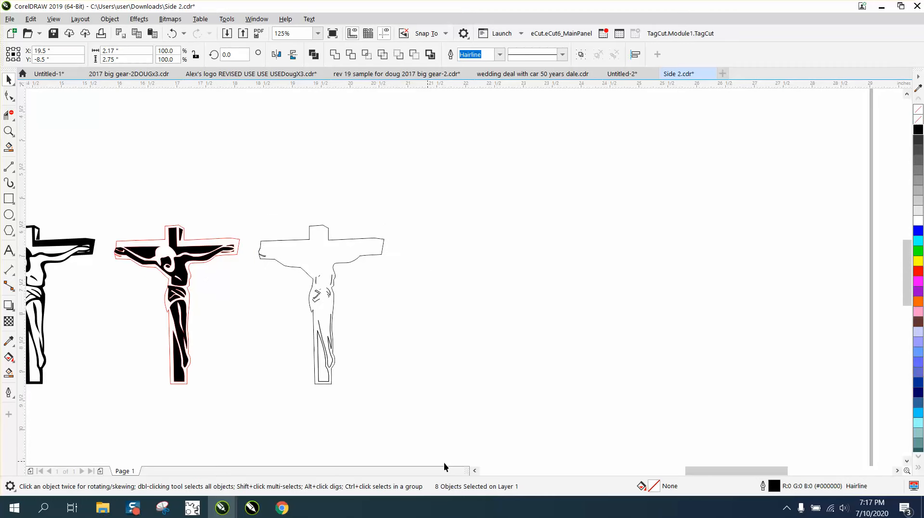
left_click(434, 60)
key("Right")
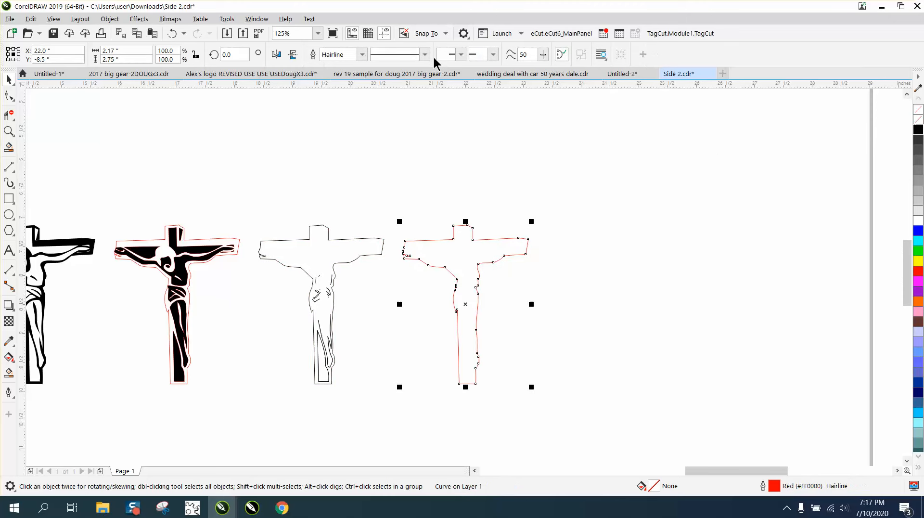
- Give the copied outer contour a black outline with a width of 0.75 pt
right_click(917, 129)
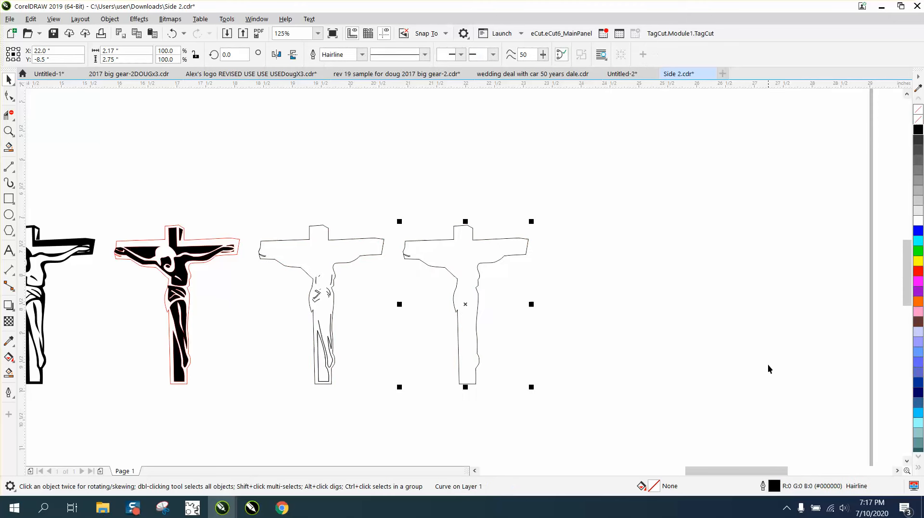
double_click(774, 486)
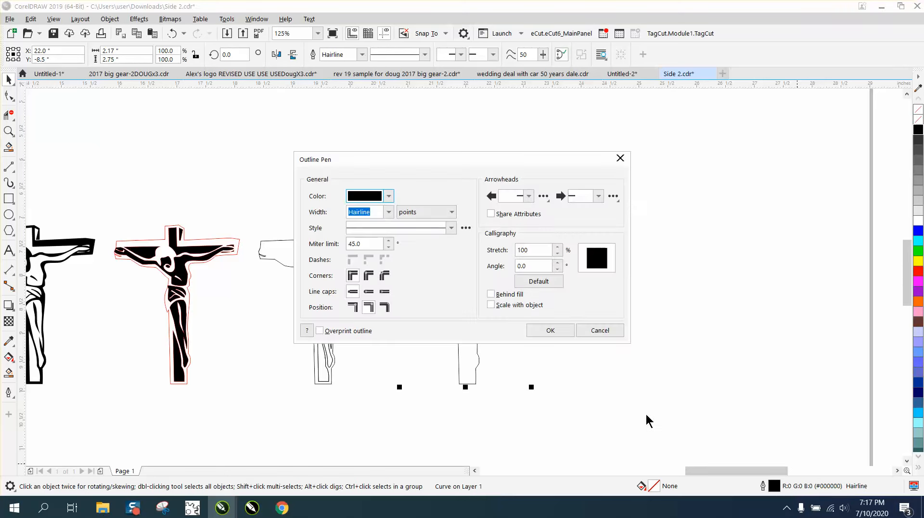
left_click(388, 211)
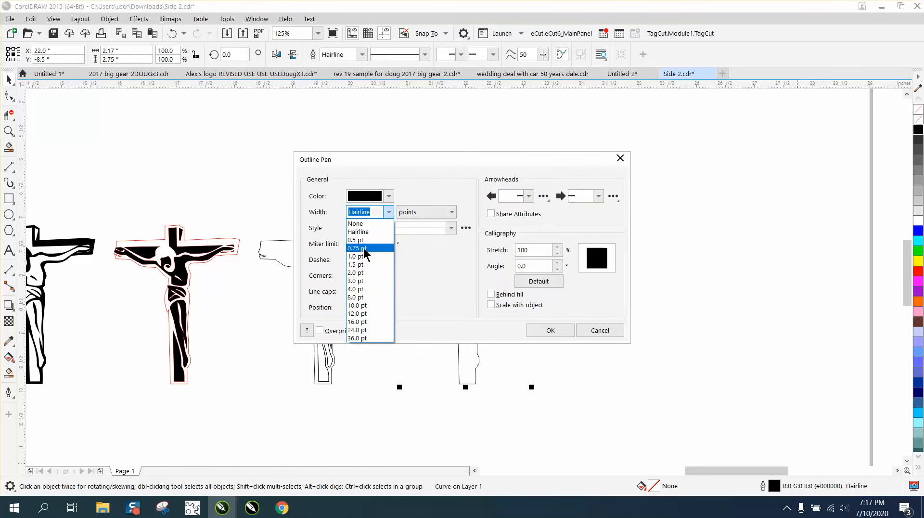
left_click(364, 248)
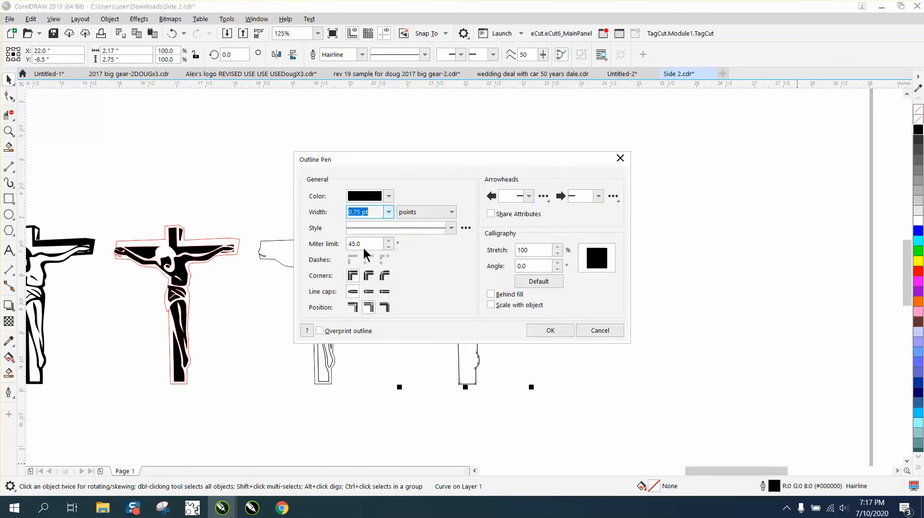
left_click(550, 329)
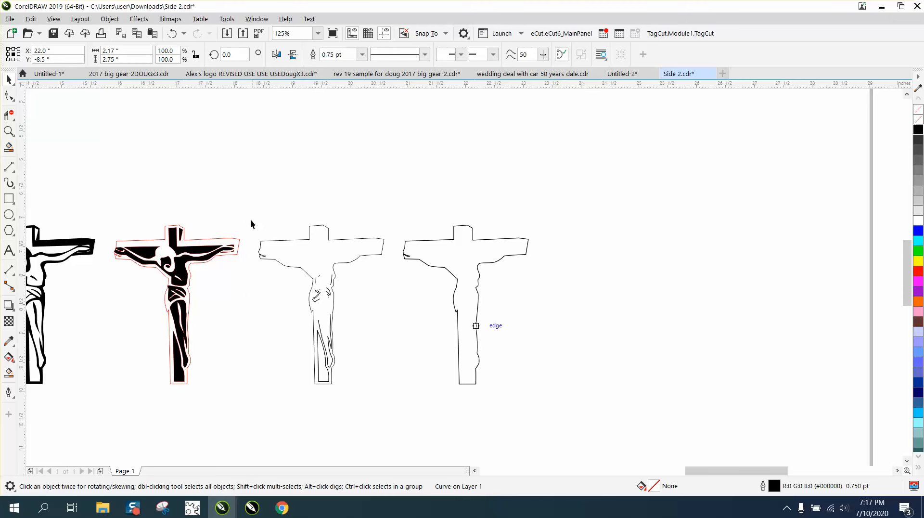
- Delete the partly cleaned line-only crucifix copy and move the 0.75 pt contour onto the filled crucifix at X 17.0 in
left_click_drag(250, 220, 384, 385)
key("Delete")
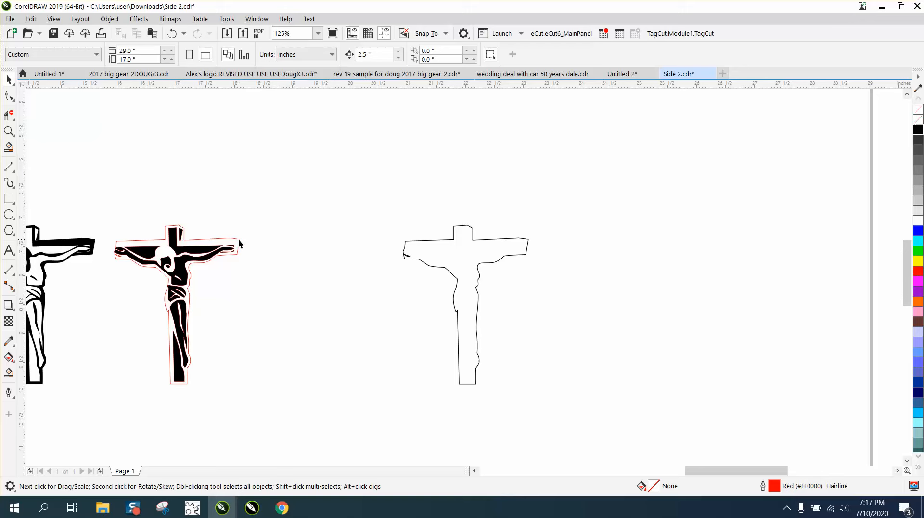
left_click(406, 243)
key("Left")
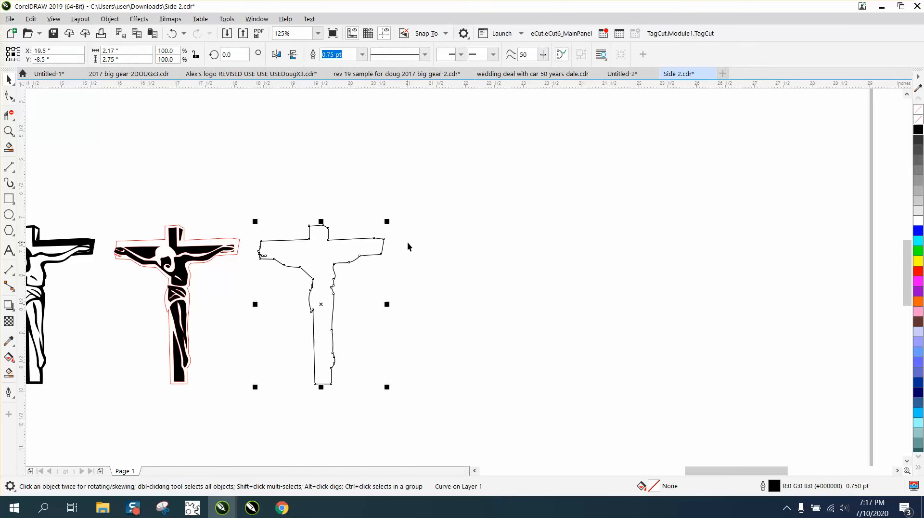
key("Left")
- Remove the outlines from all parts of the filled crucifix and place the black contour back around it at X 17.0 in
left_click(9, 132)
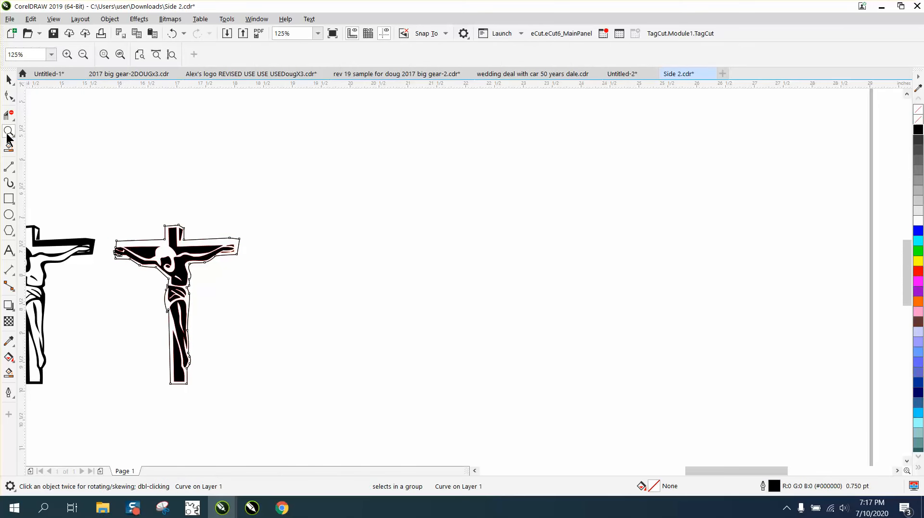
left_click_drag(113, 202, 297, 403)
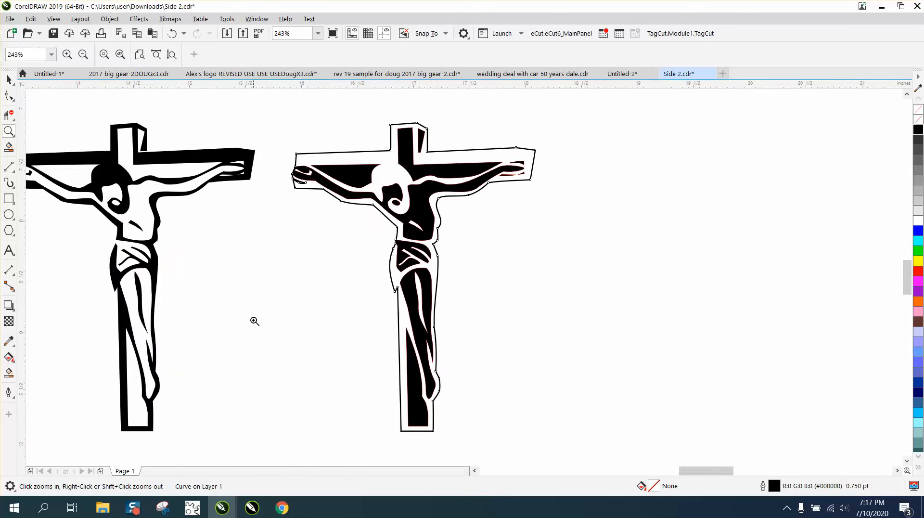
left_click(9, 79)
key("Right")
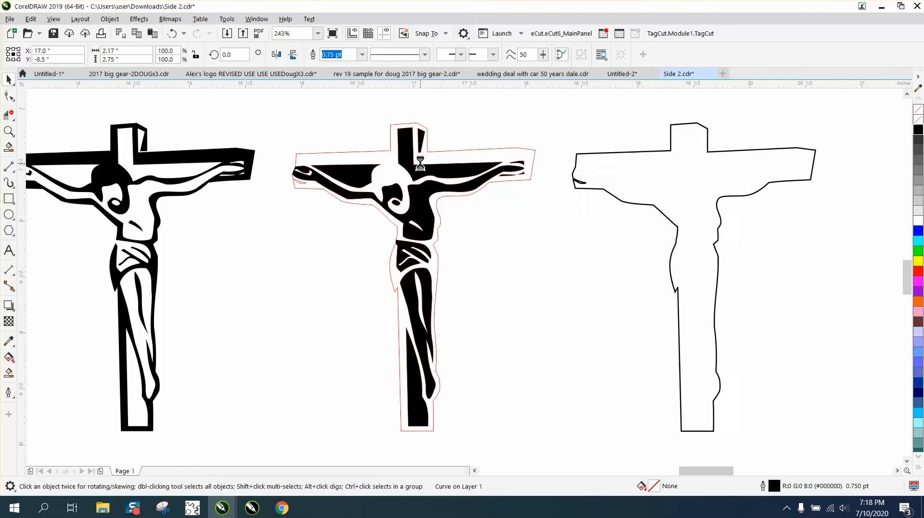
left_click_drag(283, 116, 557, 436)
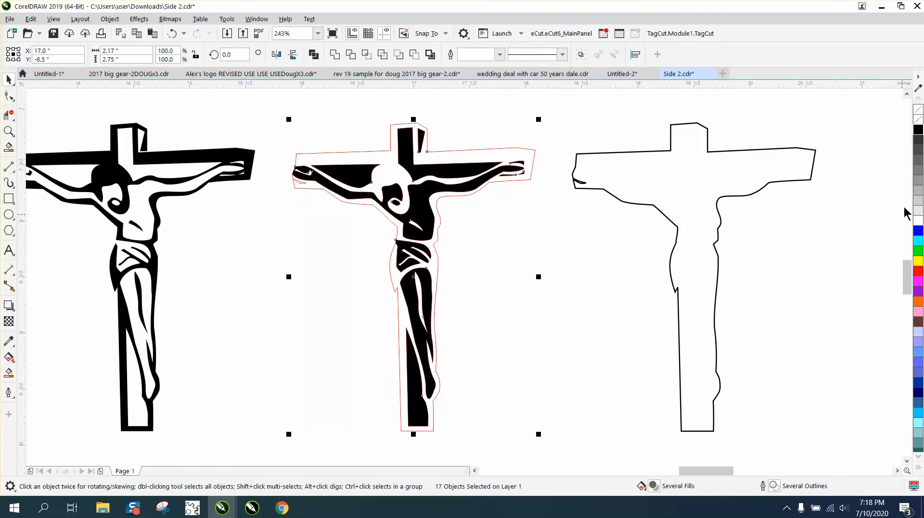
right_click(918, 120)
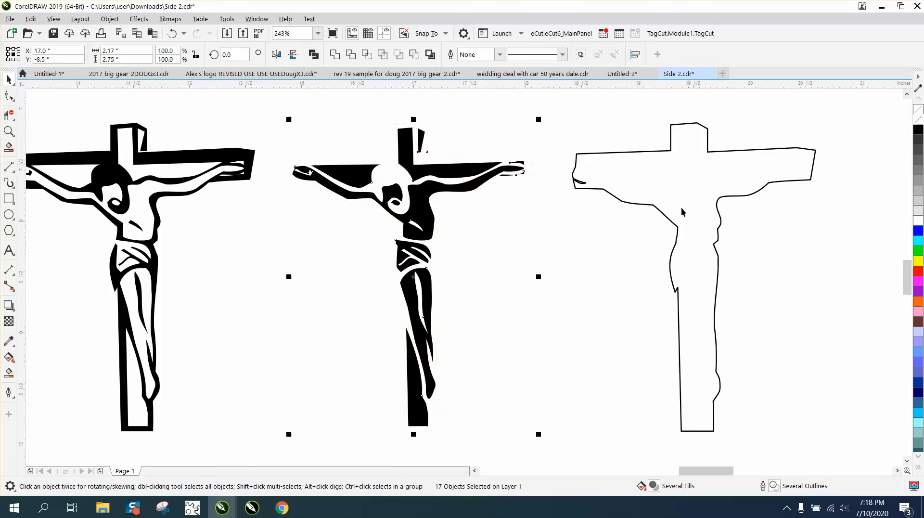
left_click(666, 220)
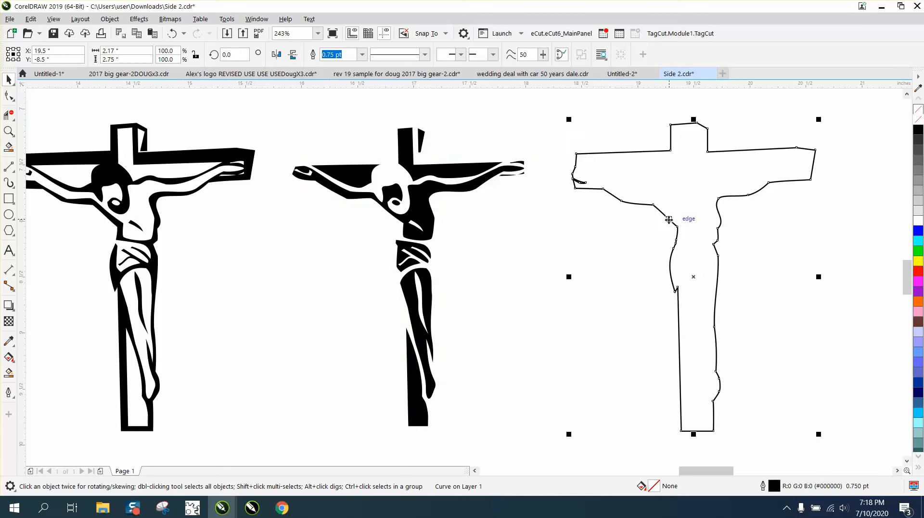
key("Left")
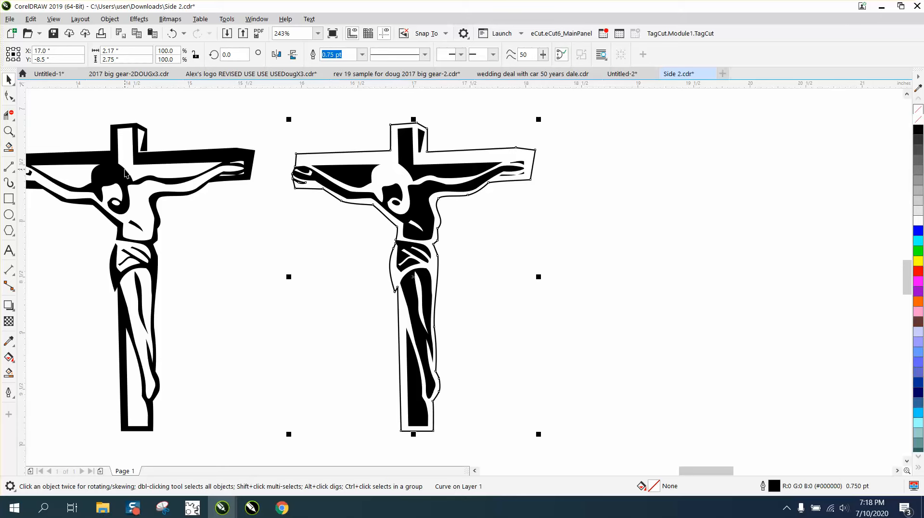
- Move the contour's two lower finger nodes at the left-hand end of the crossbar downward to widen the gap between the finger lines
left_click(8, 131)
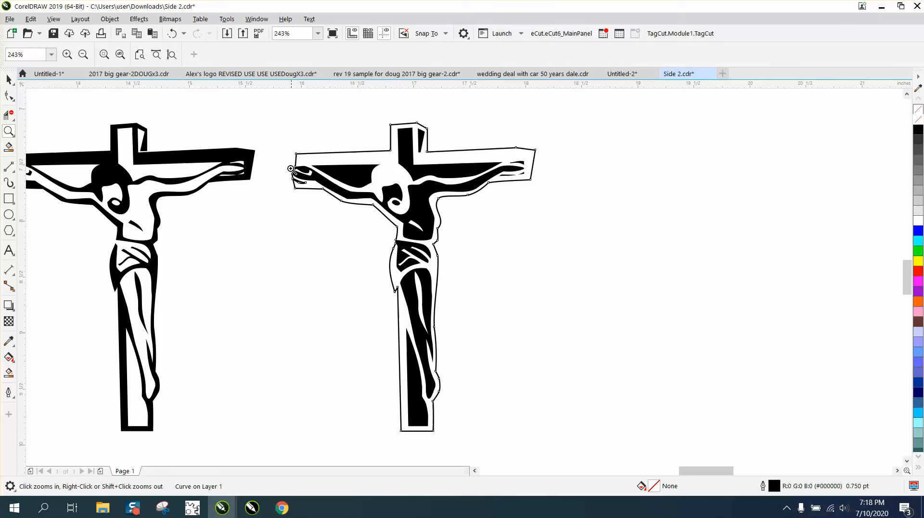
left_click_drag(288, 167, 353, 209)
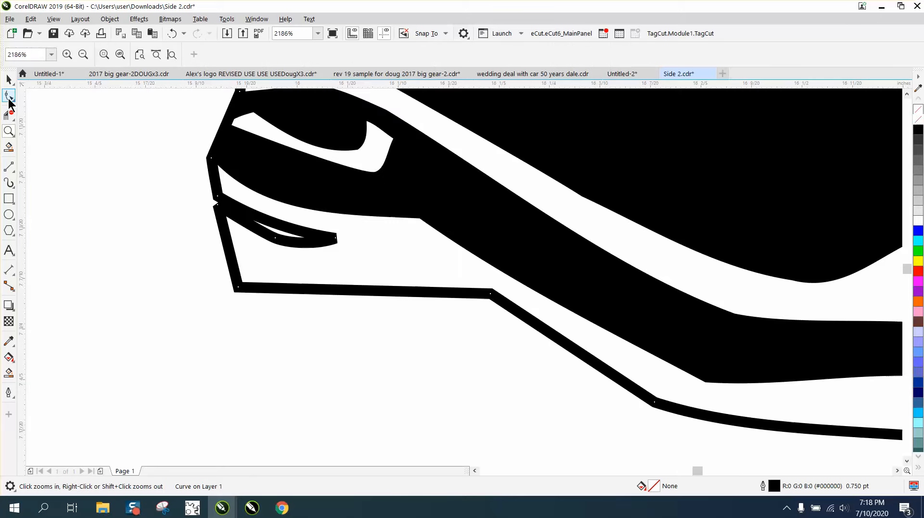
left_click(9, 96)
left_click_drag(218, 205, 275, 254)
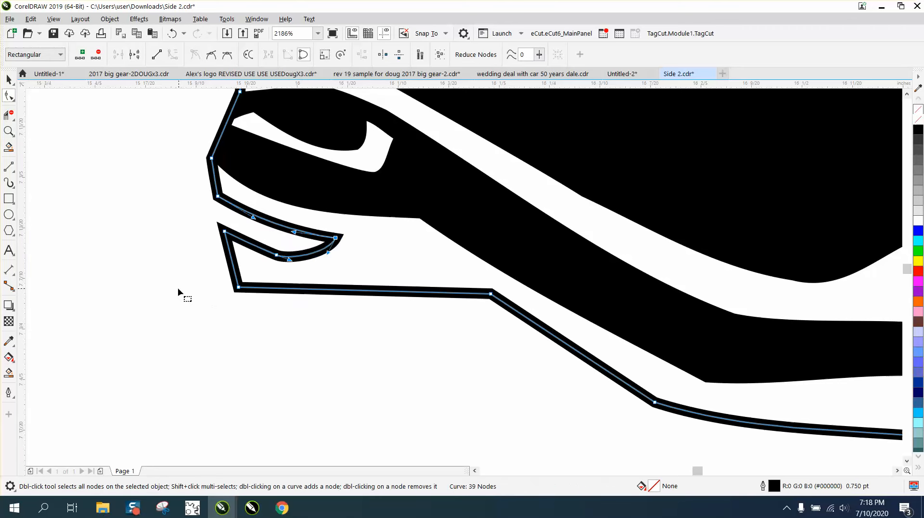
scroll(177, 287, "down", 2)
left_click(9, 80)
left_click(90, 148)
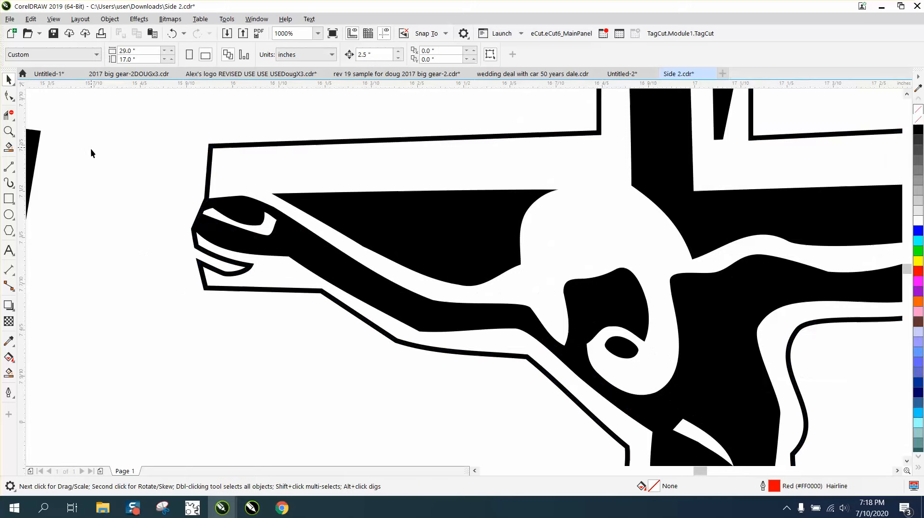
scroll(86, 180, "down", 2)
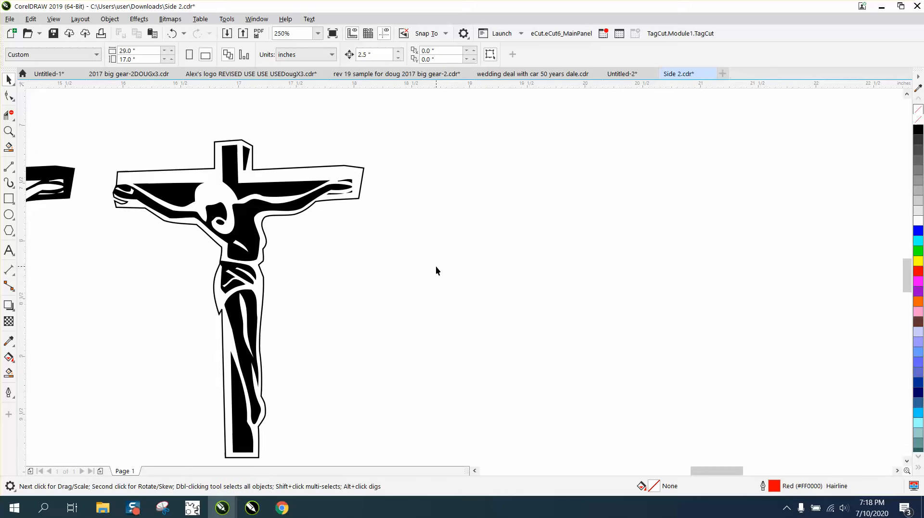